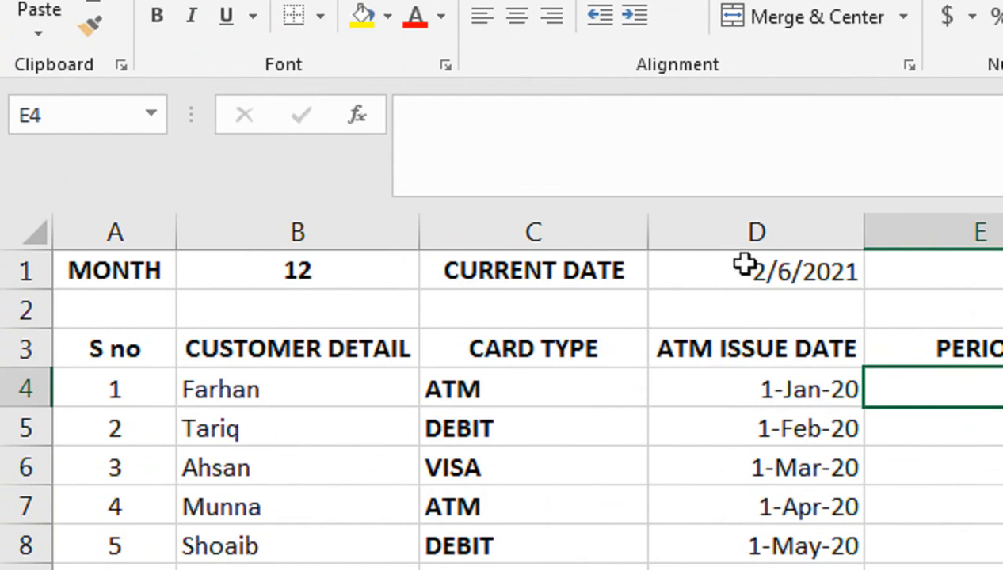
# Examine the current date formula in D1 and the table headers from card type through outstanding.
pyautogui.doubleClick(717, 274)
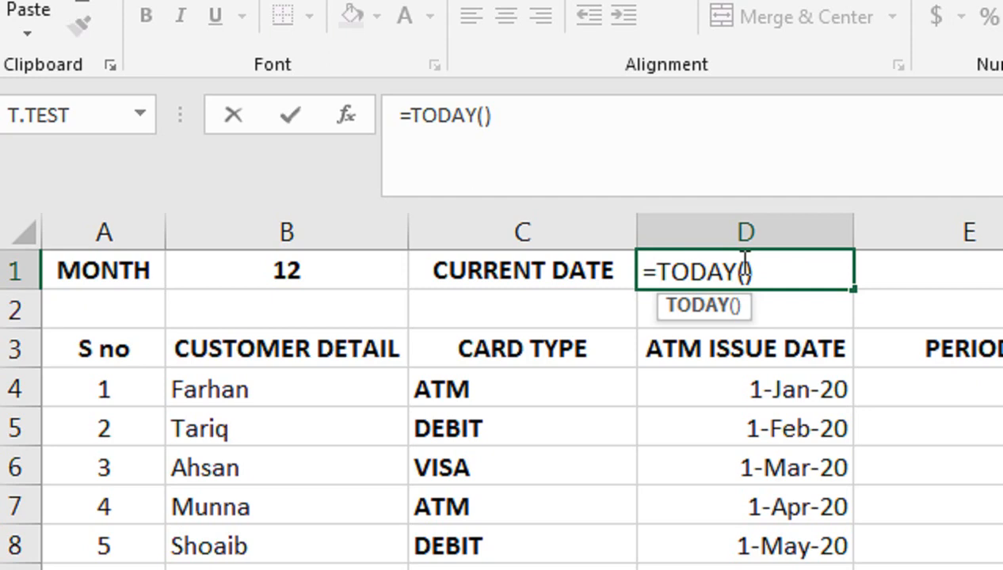
pyautogui.press('Return')
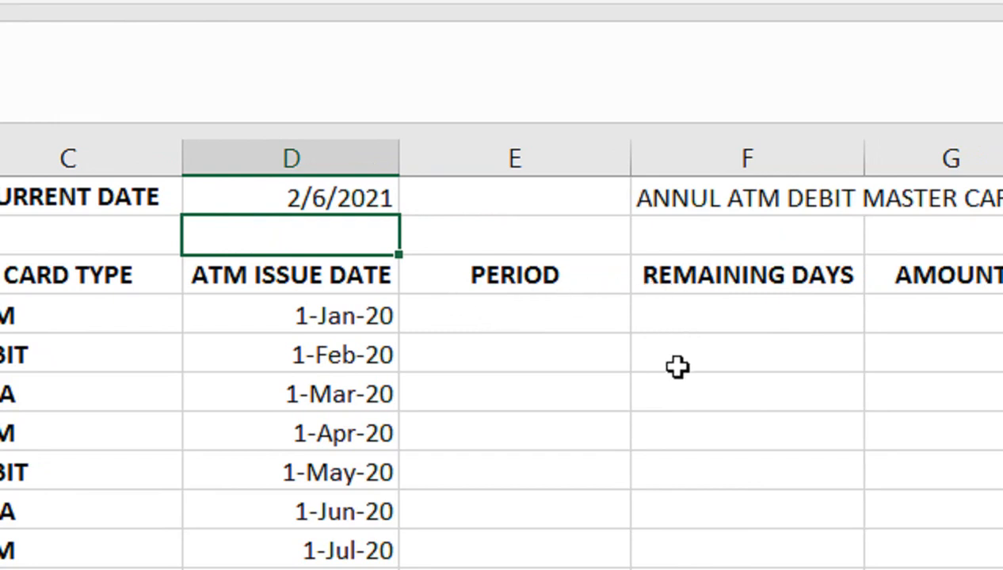
pyautogui.hscroll(3, 678, 367)
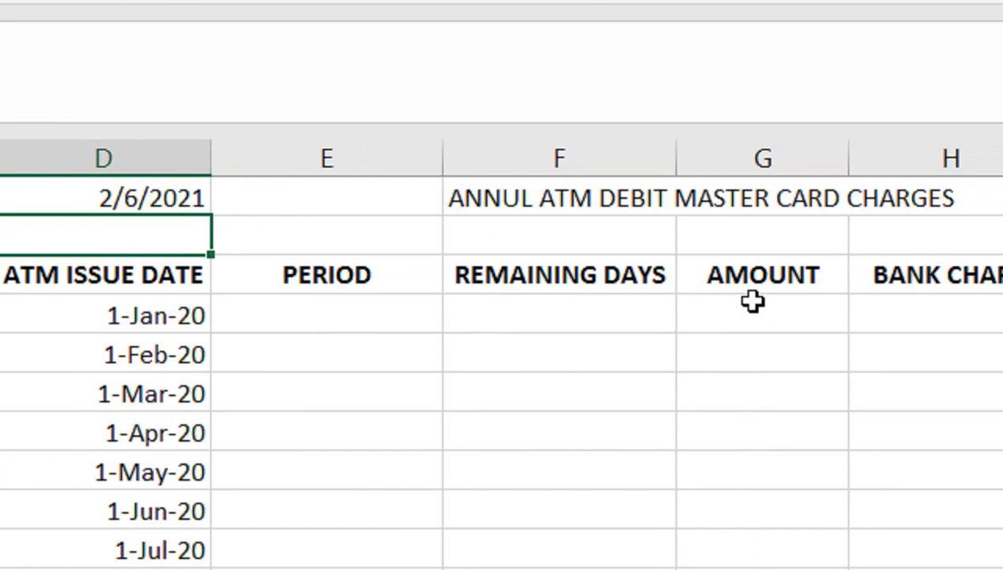
pyautogui.hscroll(1, 753, 307)
pyautogui.hscroll(1, 752, 308)
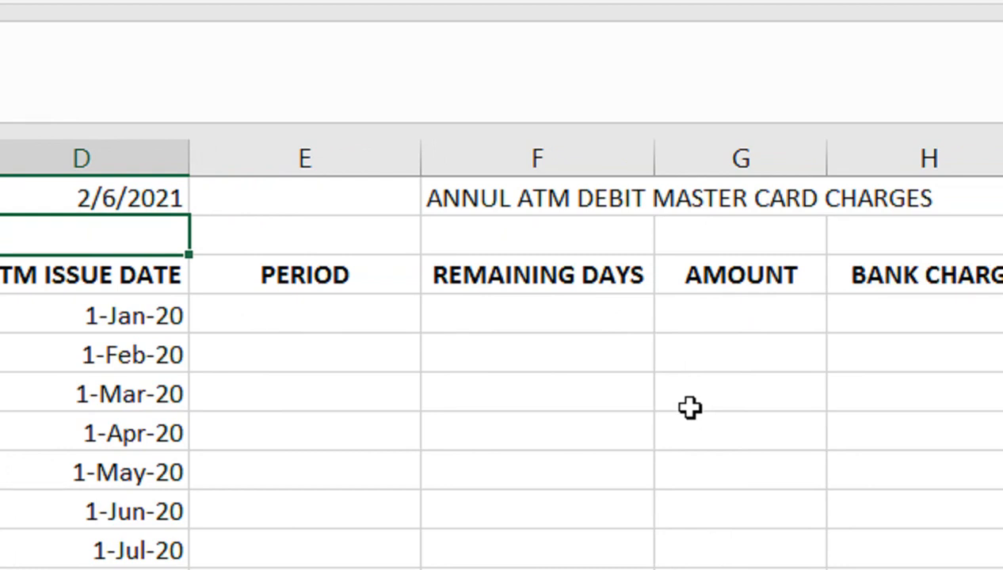
pyautogui.hscroll(3, 813, 320)
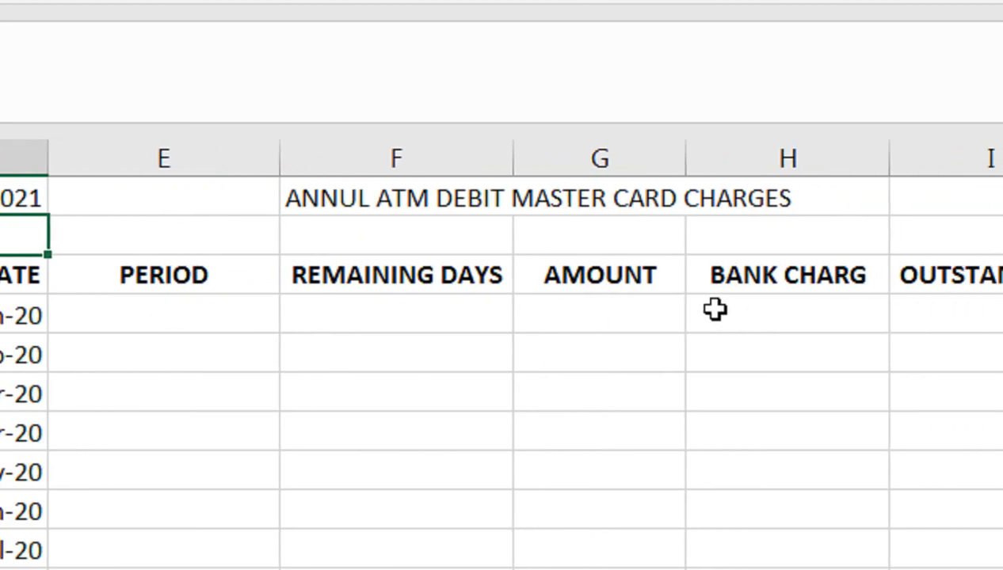
pyautogui.hscroll(1, 748, 313)
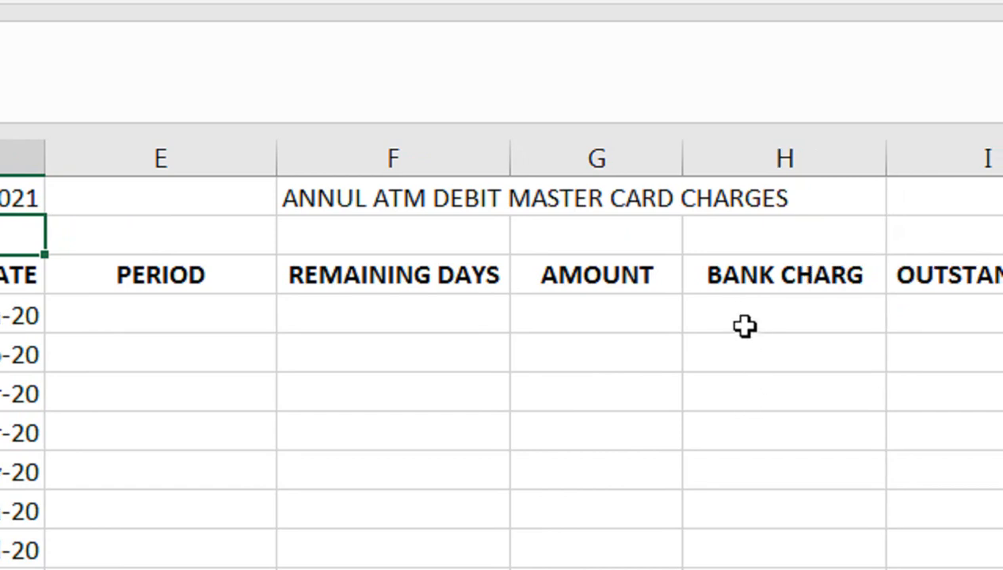
pyautogui.hscroll(1, 748, 331)
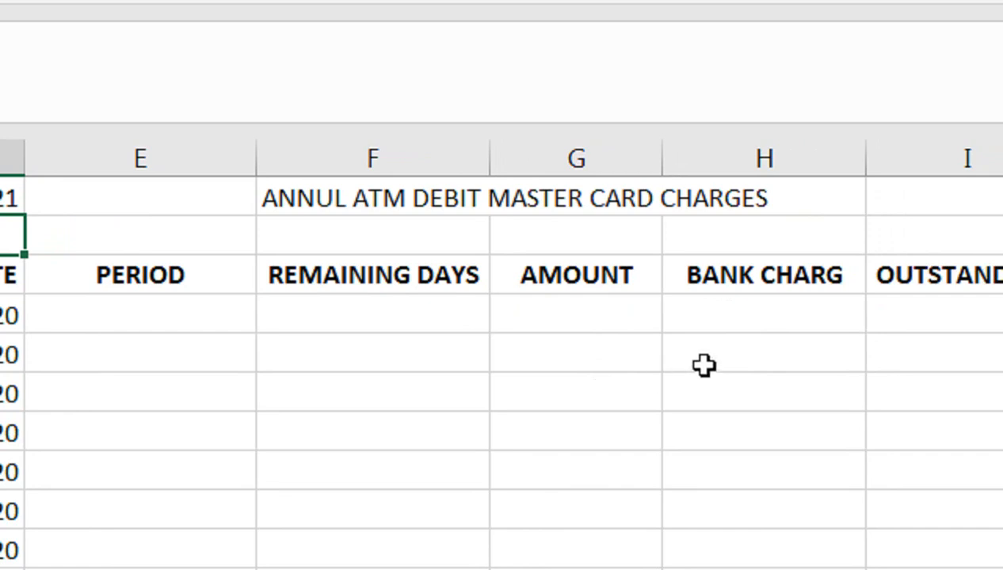
pyautogui.hscroll(1, 754, 315)
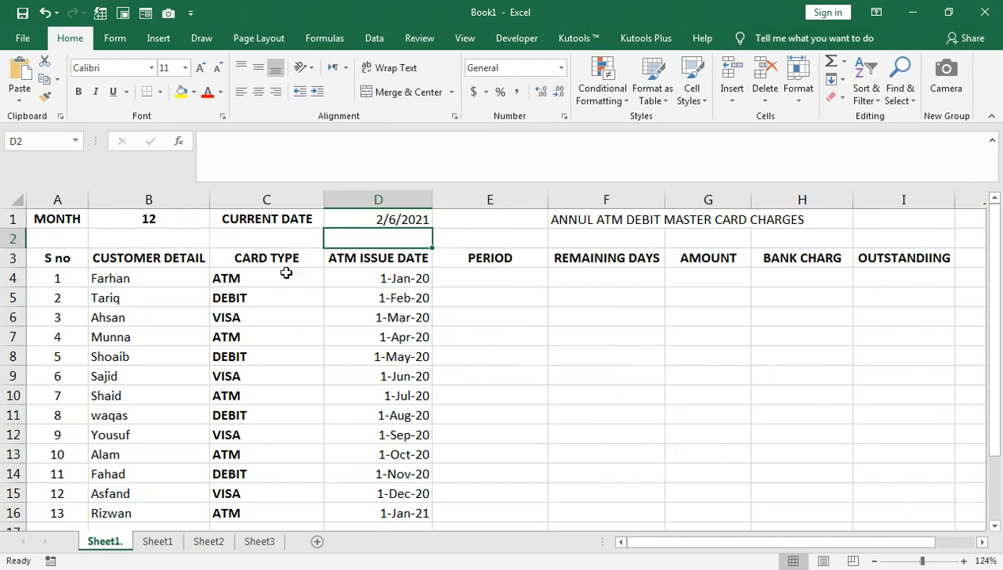
pyautogui.click(293, 271)
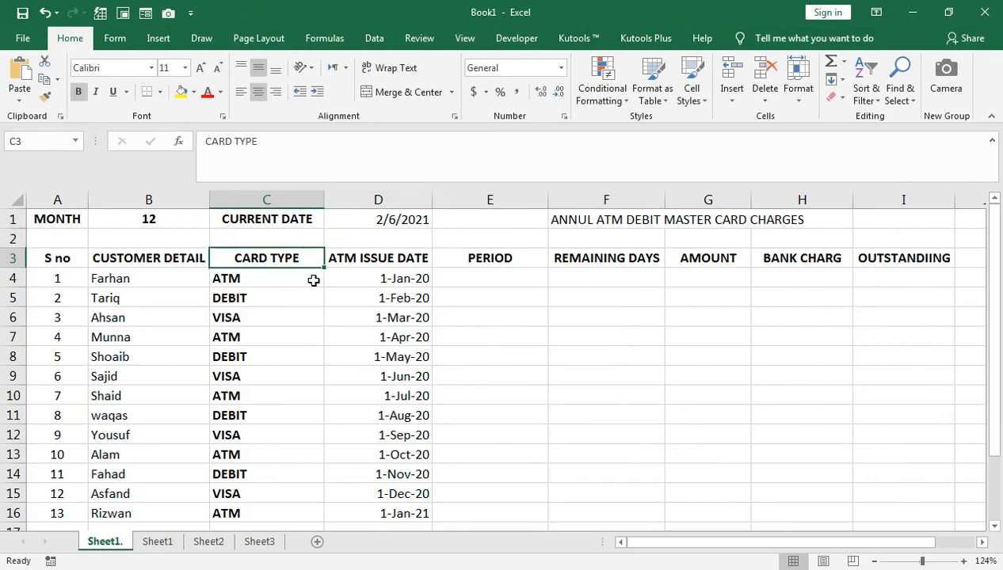
pyautogui.click(483, 275)
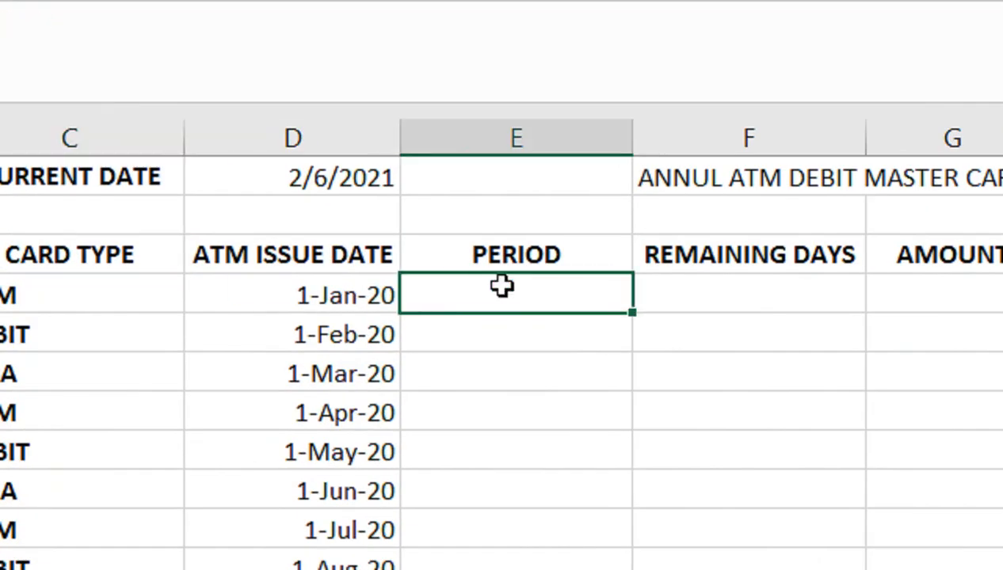
pyautogui.write('=E')
pyautogui.press('Tab')
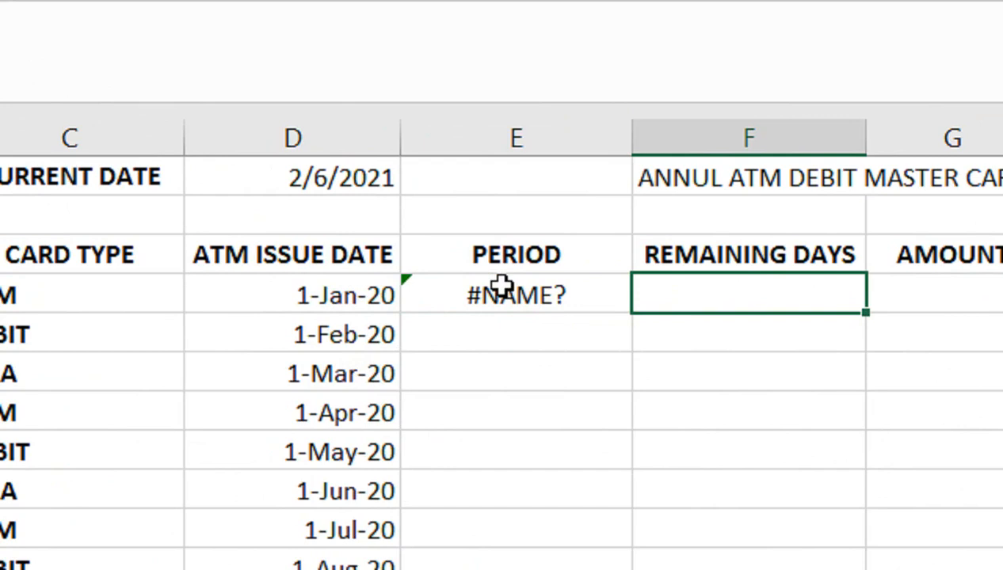
# Enter =EDATE(D4,$B$1) in E4 to calculate the first customer's period date from the issue date and month count.
pyautogui.click(502, 286)
pyautogui.write('=EDT')
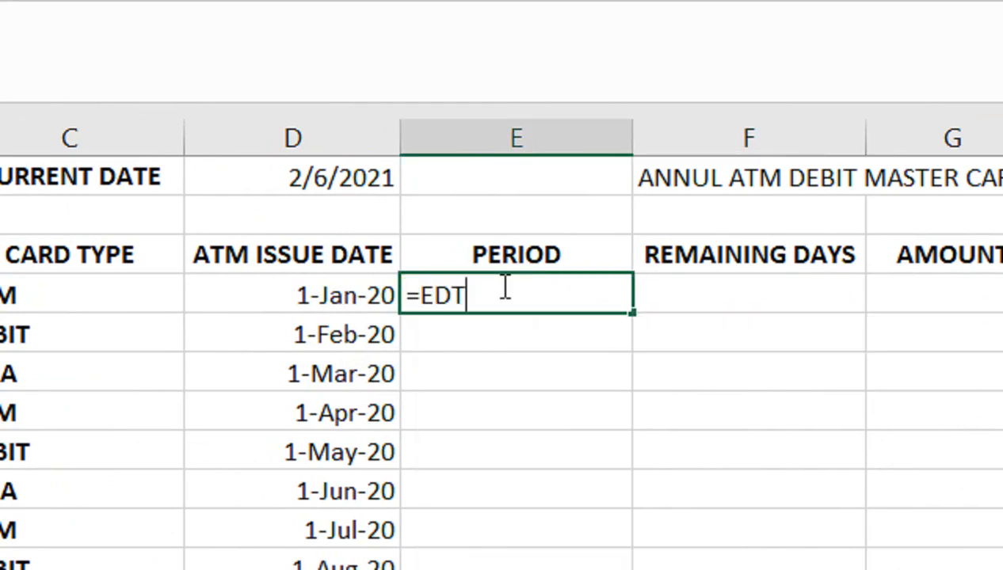
pyautogui.press('BackSpace')
pyautogui.write('A')
pyautogui.press('Tab')
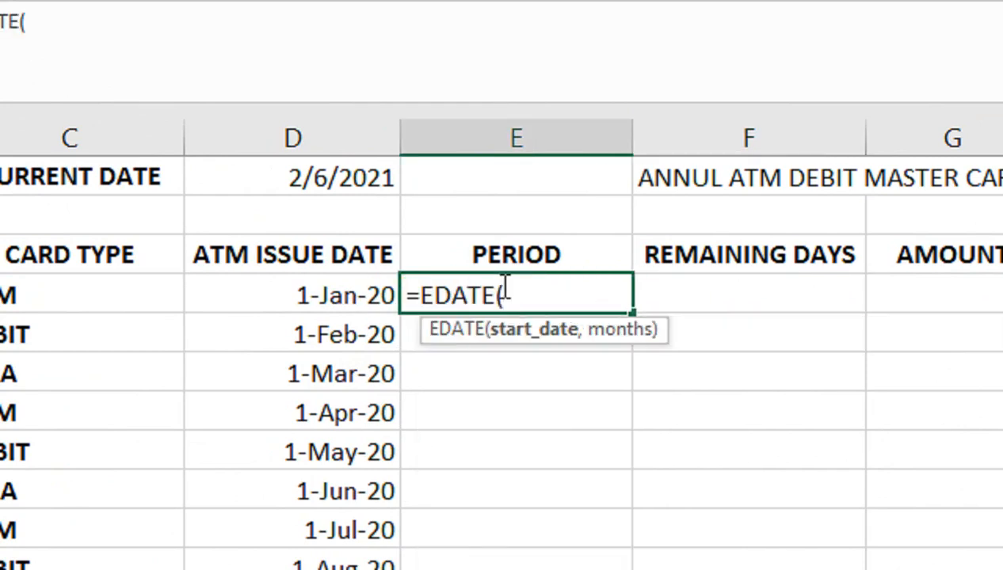
pyautogui.click(367, 286)
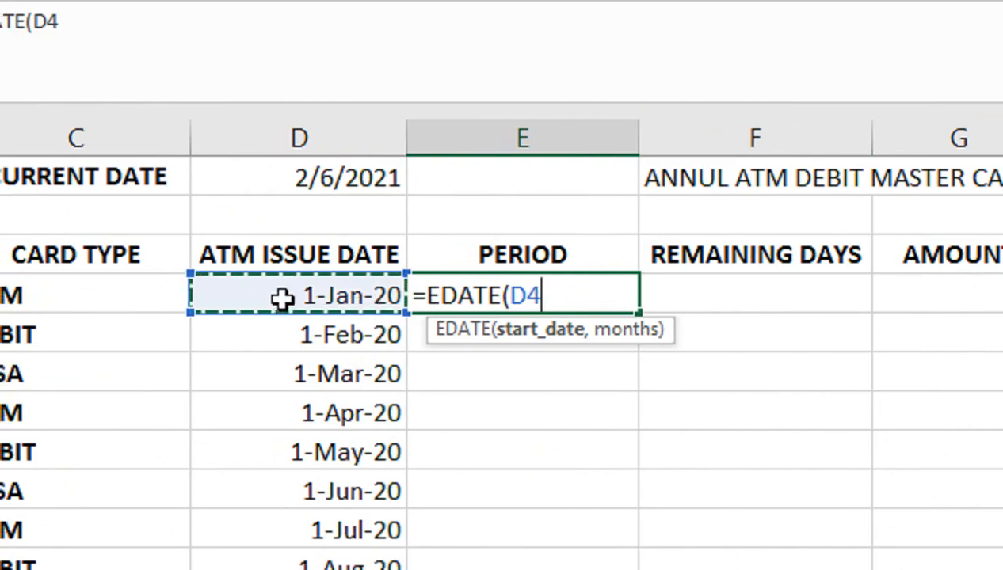
pyautogui.write(',')
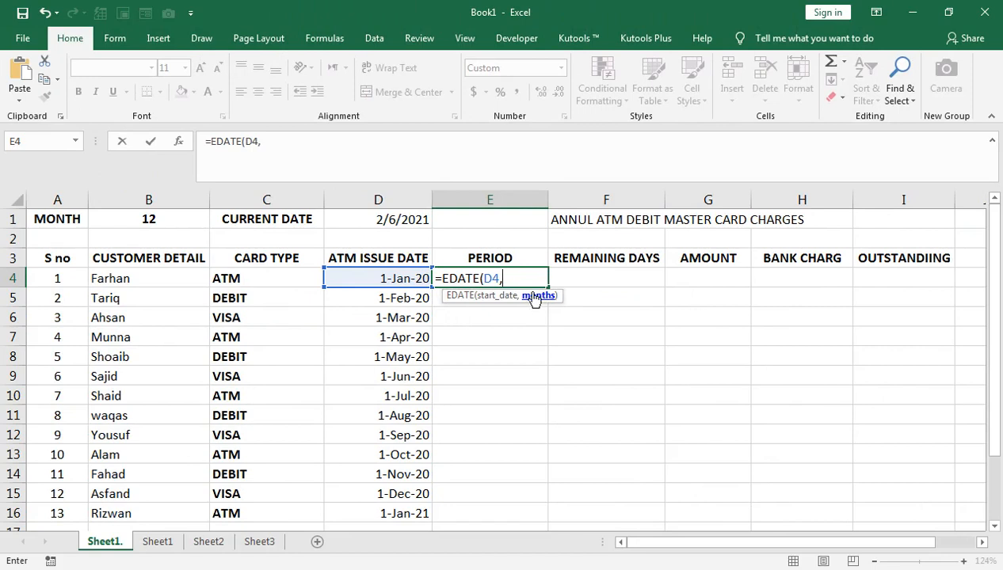
pyautogui.click(148, 219)
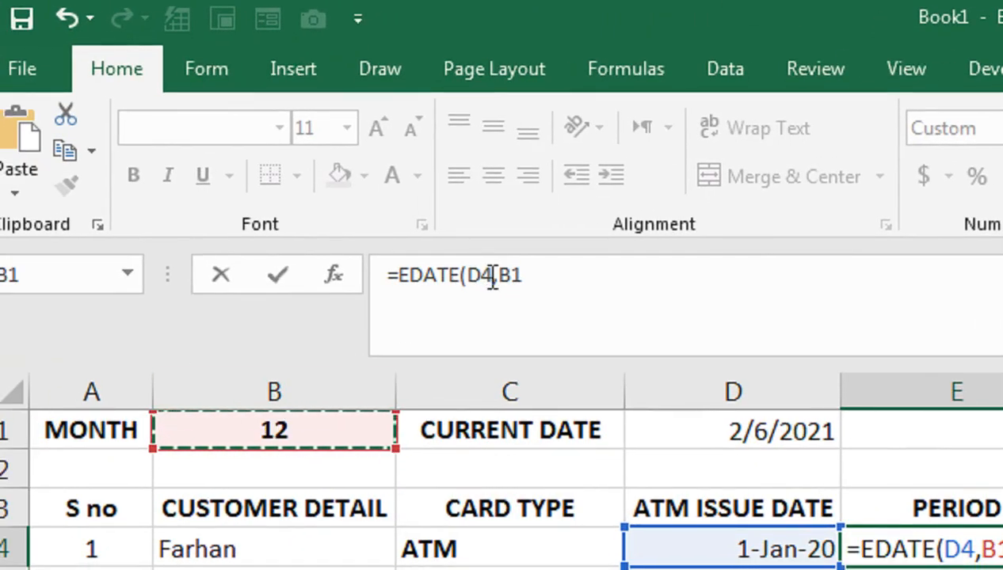
pyautogui.press('F4')
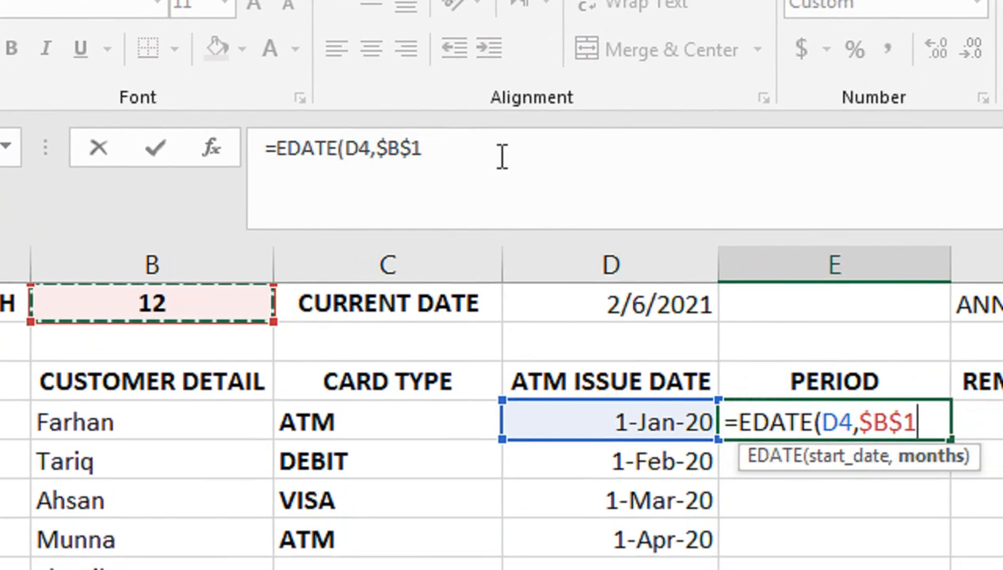
pyautogui.click(501, 156)
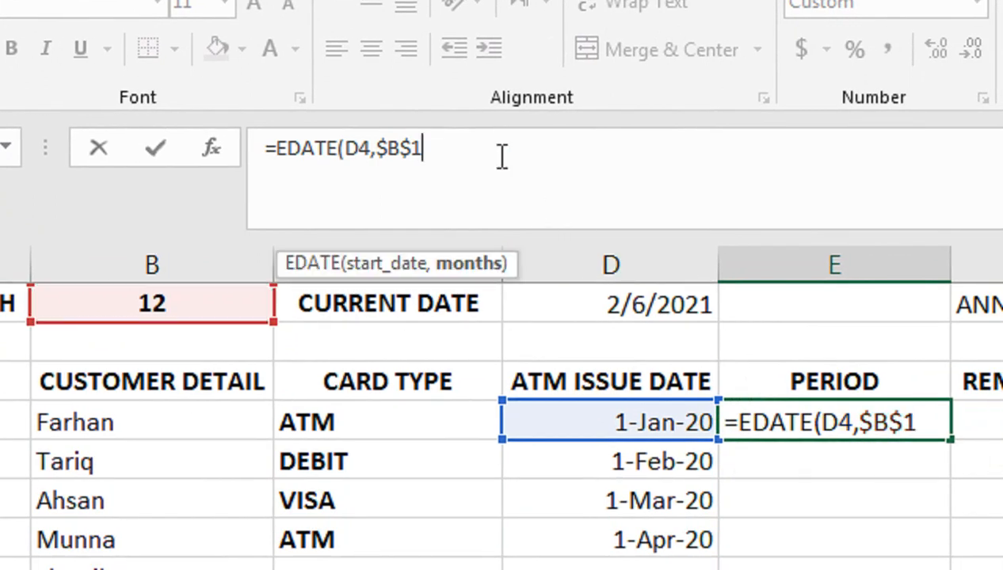
pyautogui.write(')')
pyautogui.press('Return')
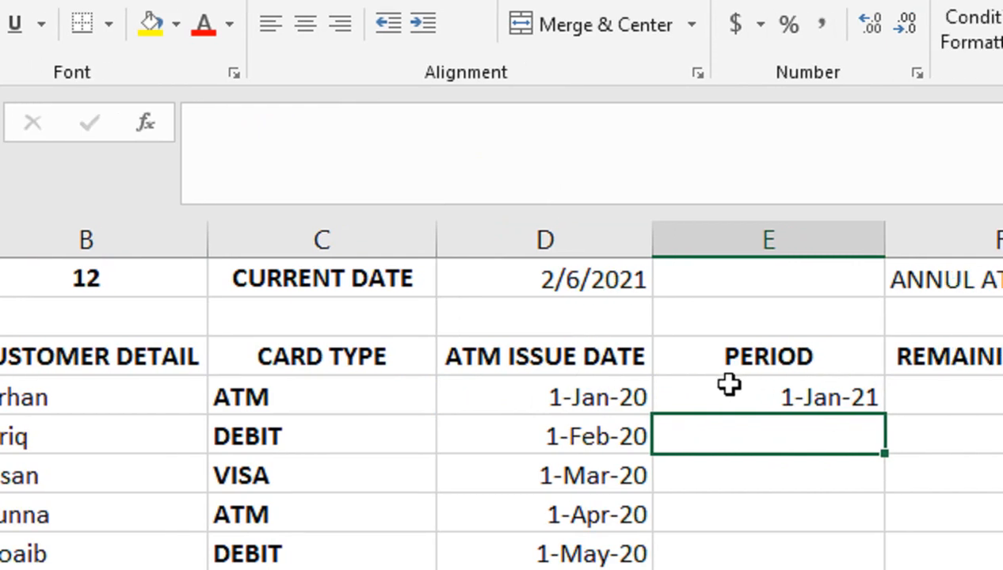
# Change the PERIOD header in E3 to PERIOD PD.
pyautogui.click(729, 384)
pyautogui.click(759, 359)
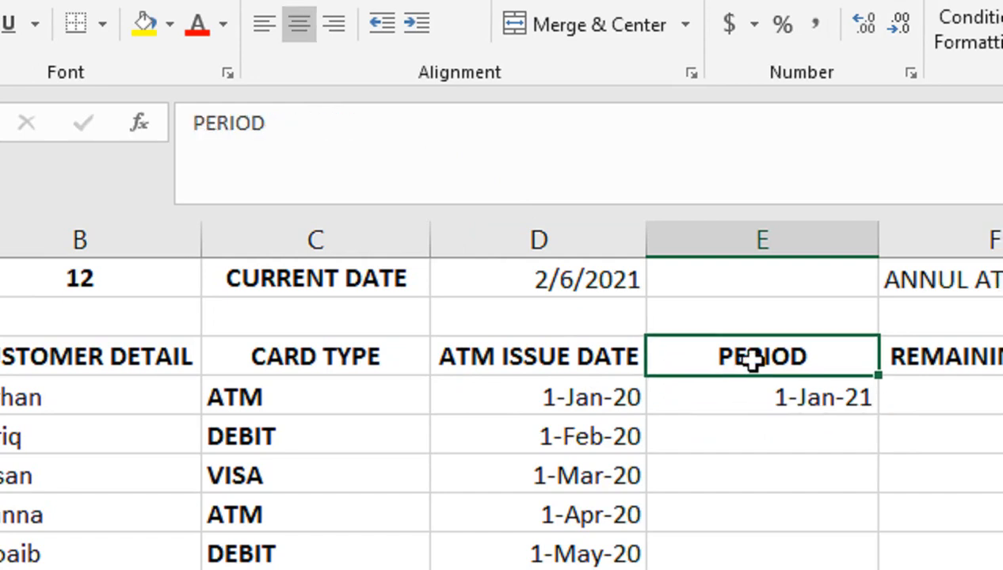
pyautogui.doubleClick(752, 358)
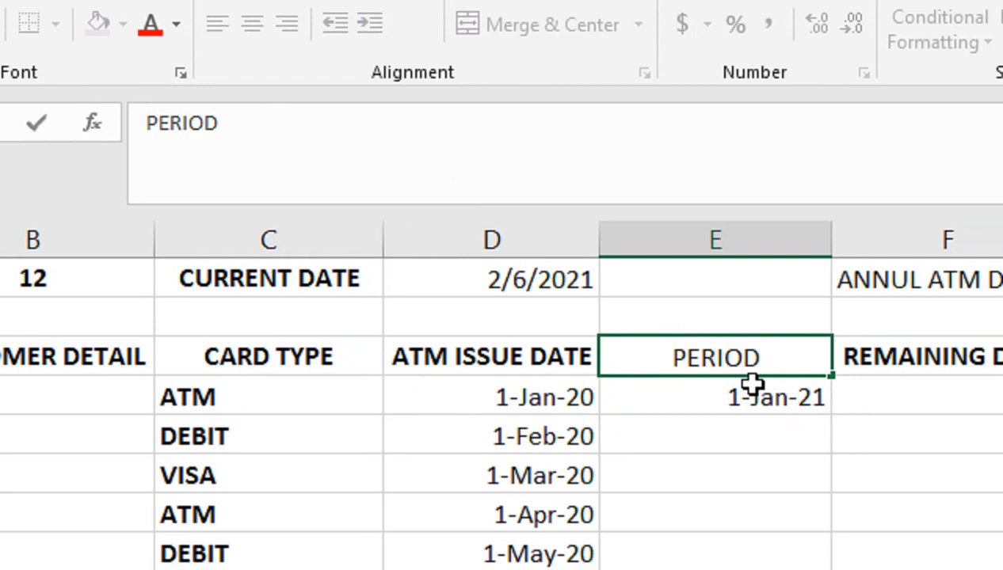
pyautogui.write('PD')
pyautogui.press('Return')
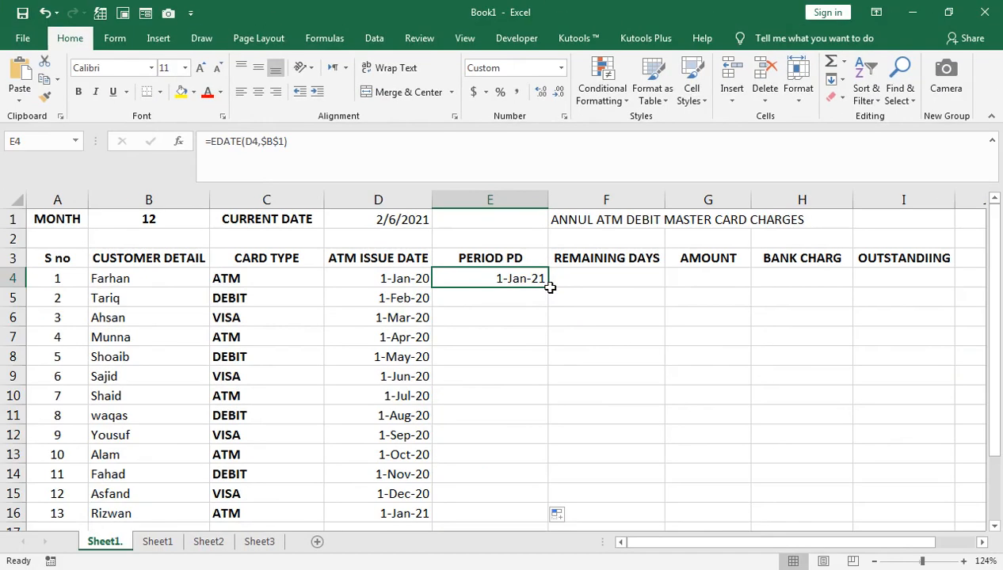
# Fill the EDATE formula from E4 down through E16.
pyautogui.doubleClick(749, 392)
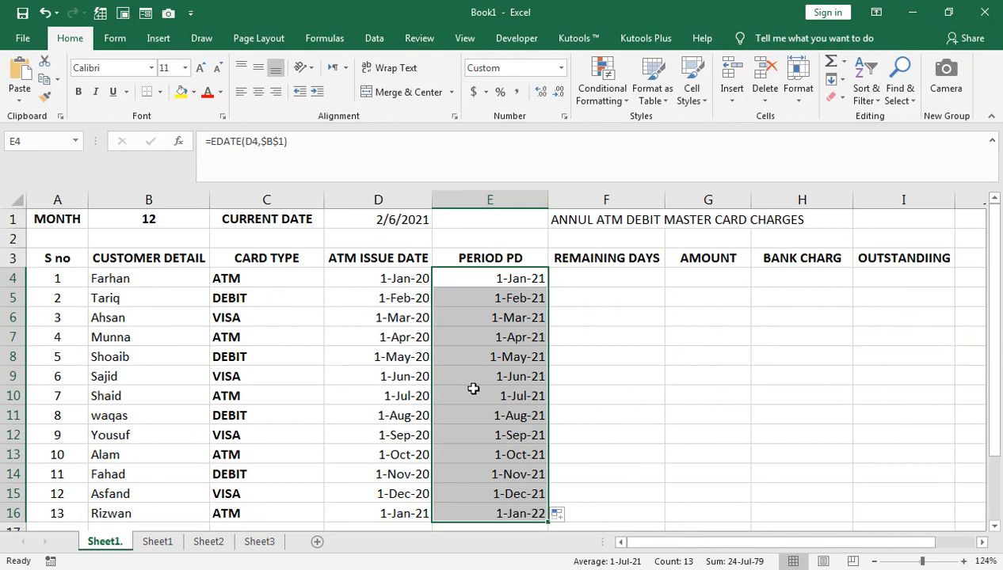
pyautogui.click(507, 318)
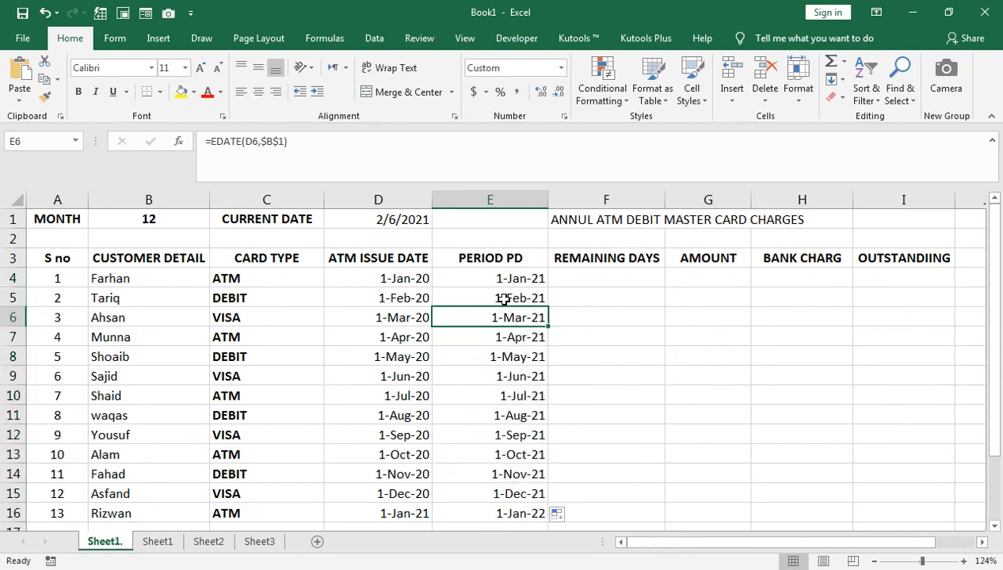
# Begin an IF formula in F4 under REMAINING DAYS with the logical test $D$1<=E4.
pyautogui.click(592, 280)
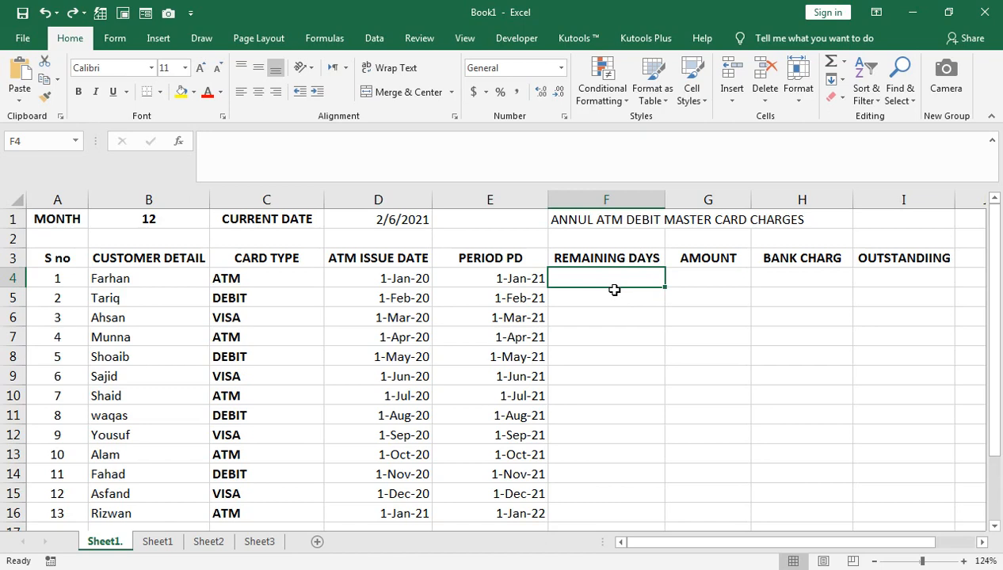
pyautogui.write('=IF')
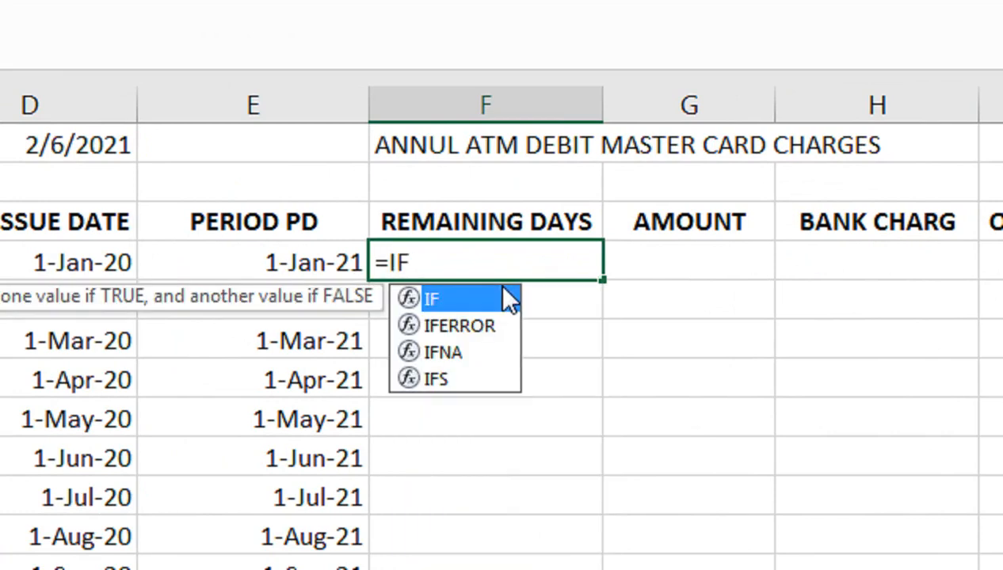
pyautogui.doubleClick(503, 293)
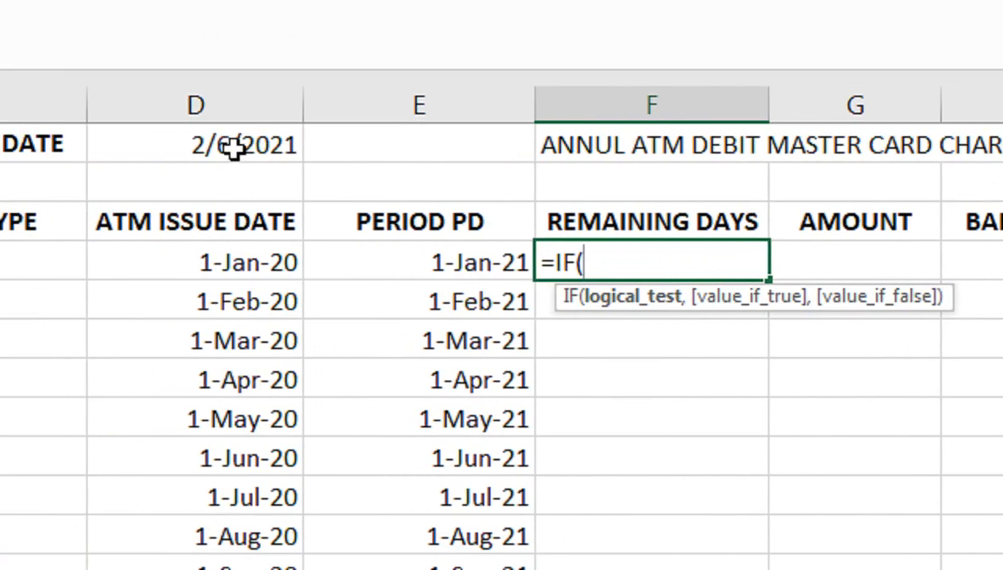
pyautogui.click(250, 149)
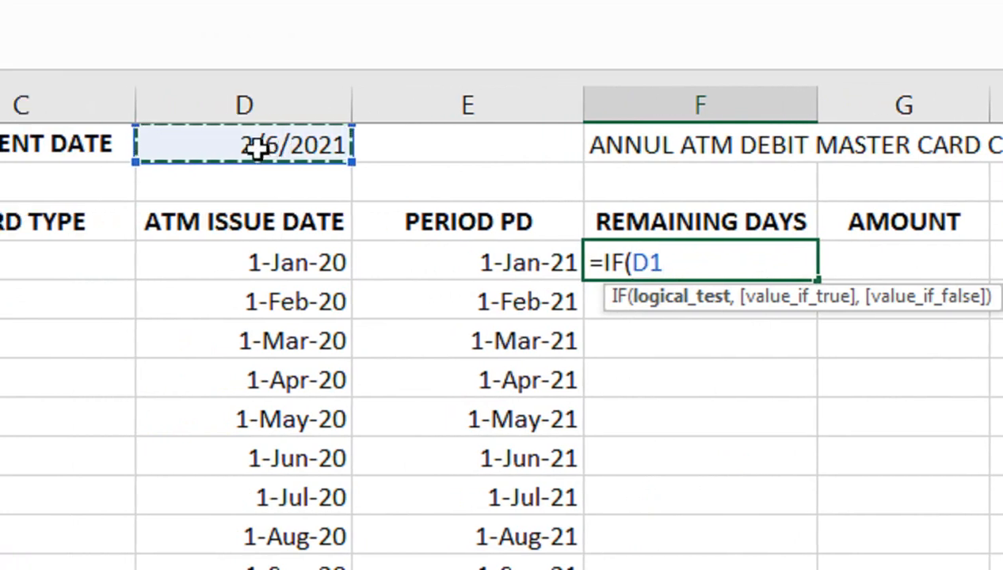
pyautogui.press('F4')
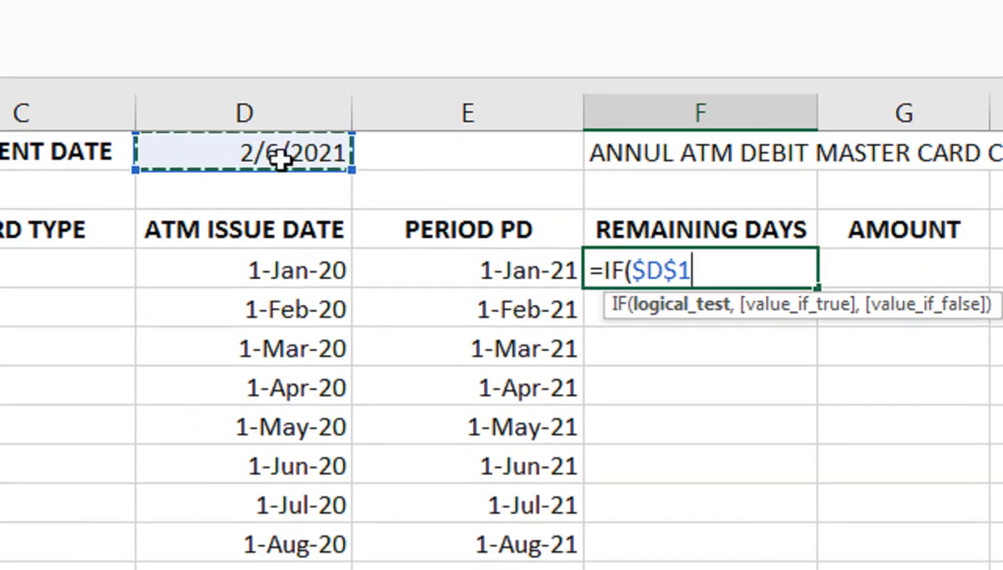
pyautogui.write('<=')
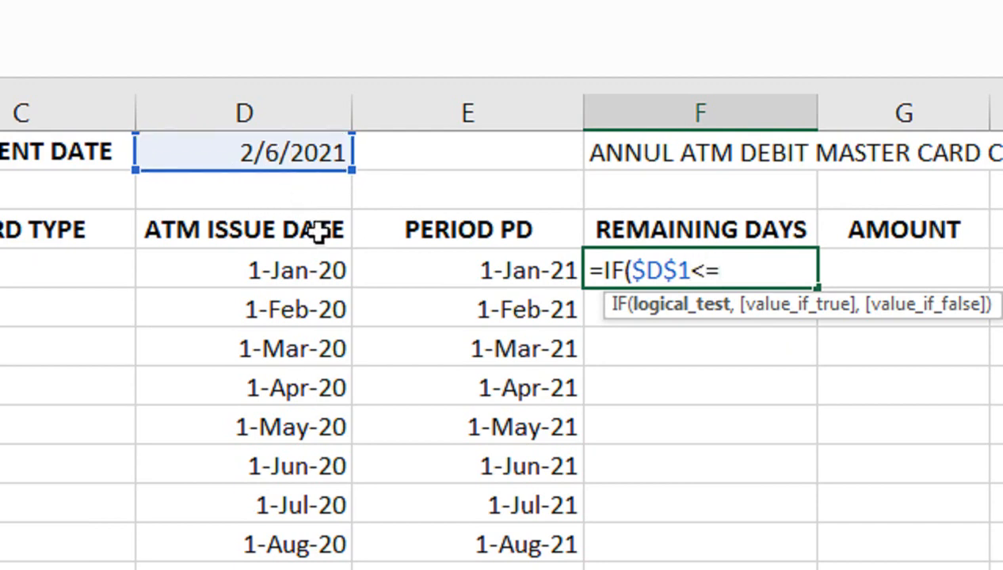
pyautogui.click(499, 273)
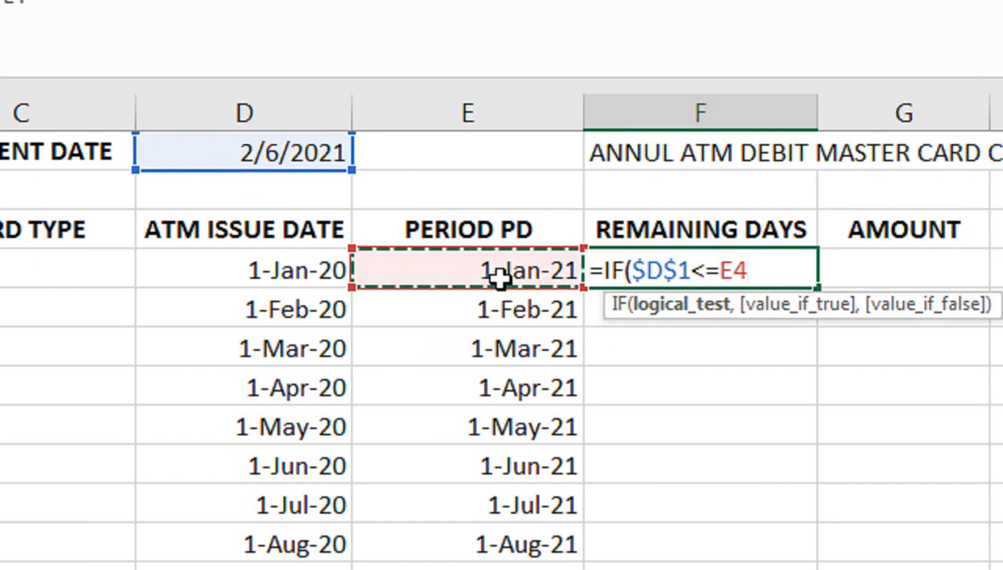
pyautogui.write(',')
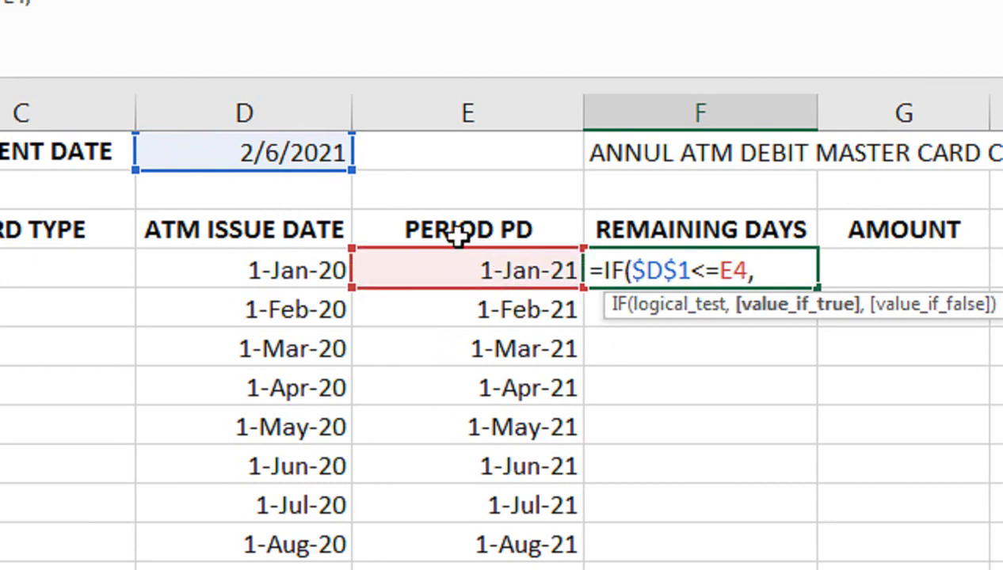
# Set the value-if-true of the IF formula in F4 to E4-$D$1, keeping the current date reference absolute.
pyautogui.click(455, 269)
pyautogui.write('-')
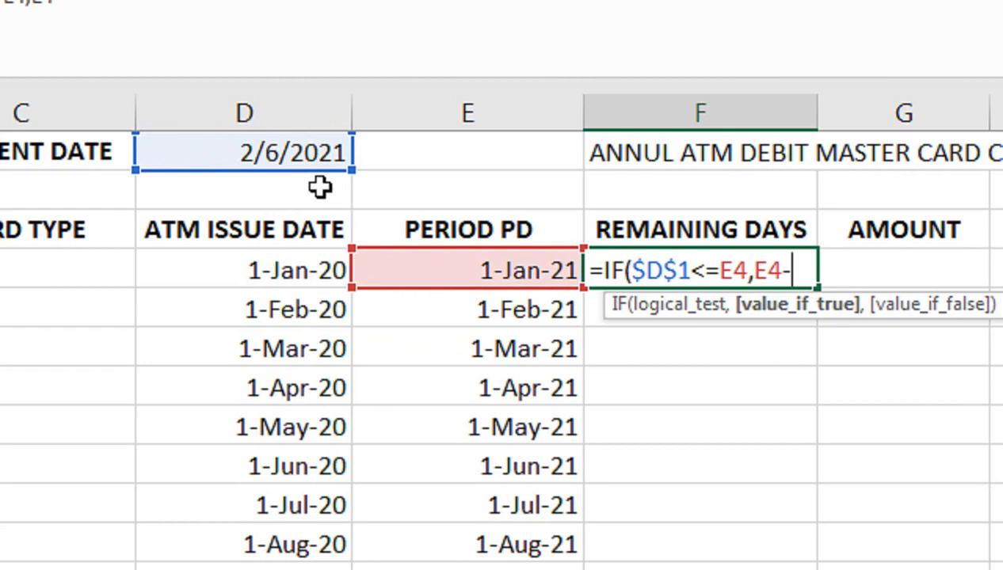
pyautogui.click(278, 151)
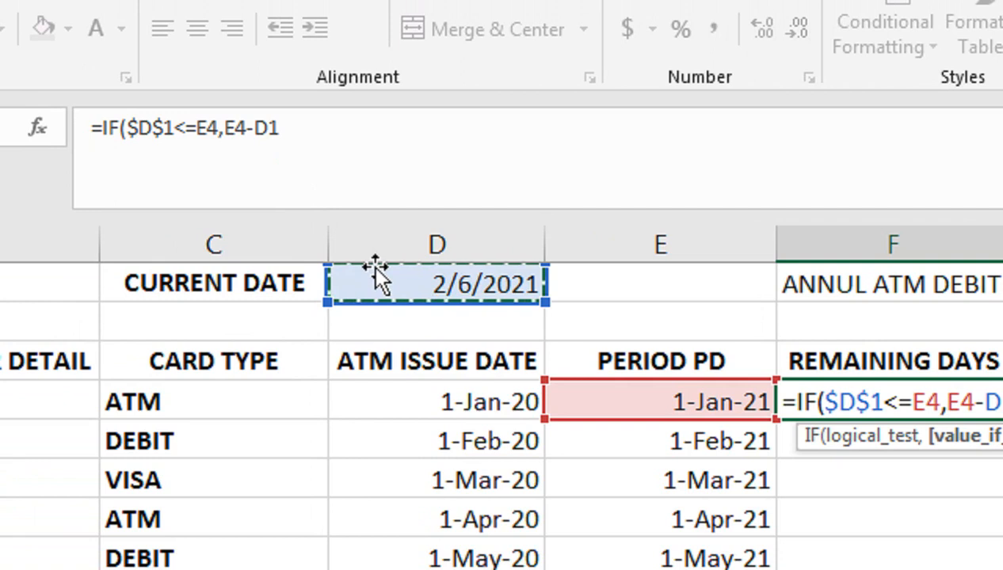
pyautogui.press('F4')
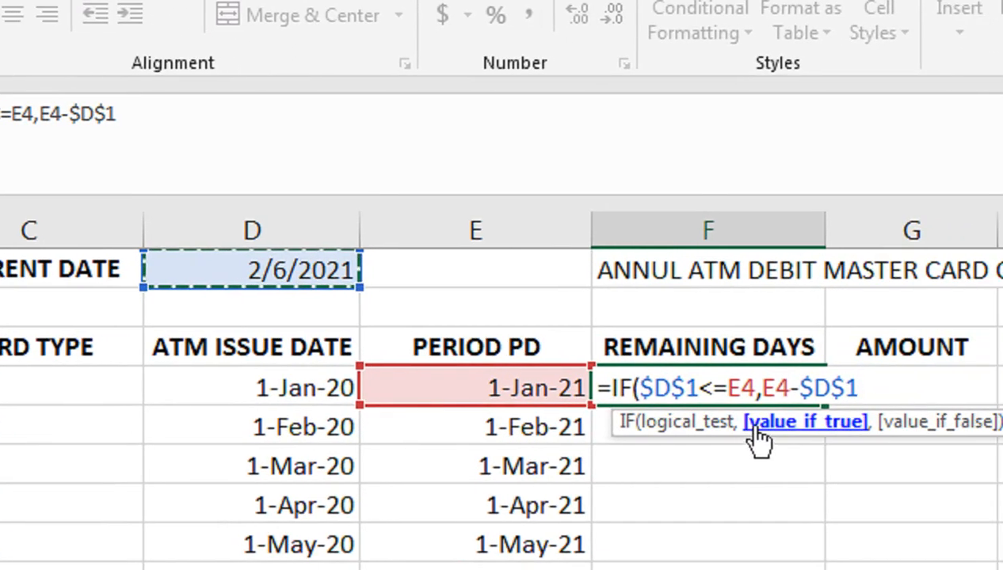
pyautogui.write(',')
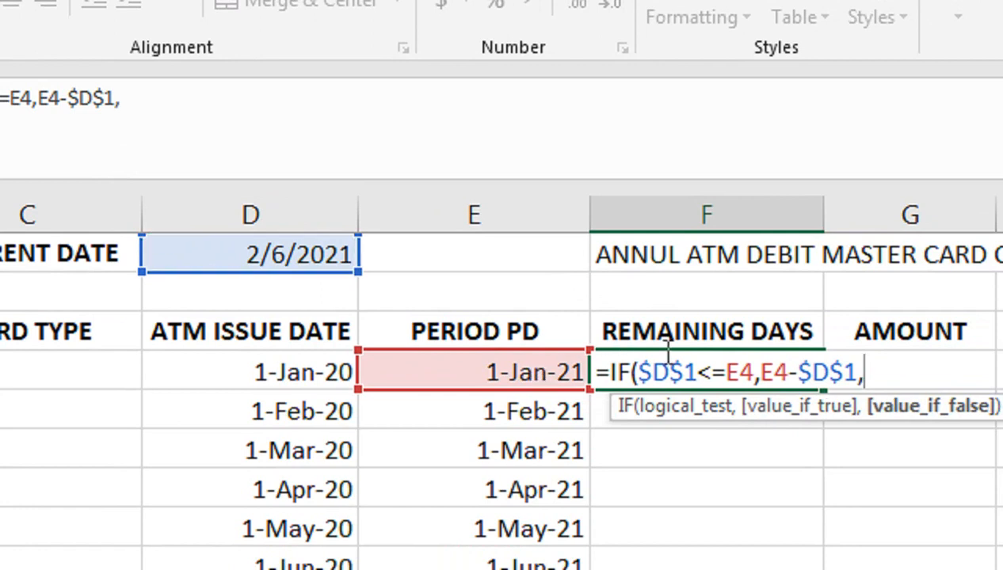
# Finish the F4 formula with "DAYS OVER" as its value-if-false and fill it down through F16.
pyautogui.write('"DAYS')
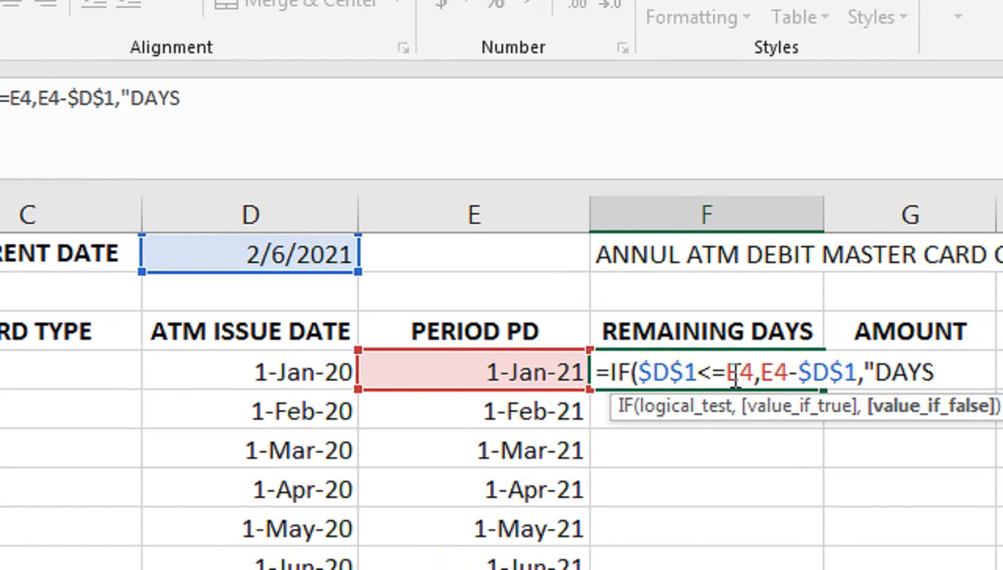
pyautogui.write(' OVER')
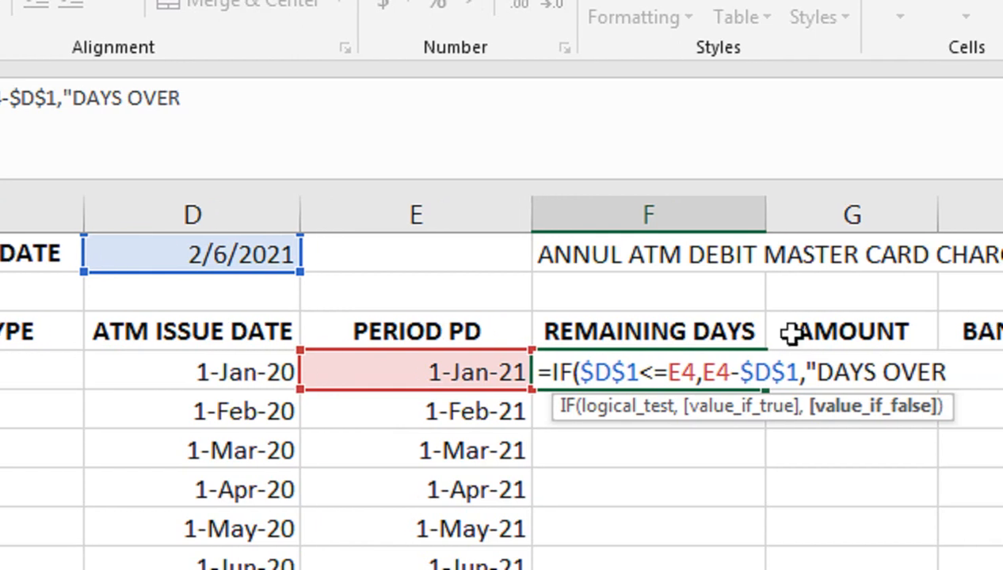
pyautogui.write('")')
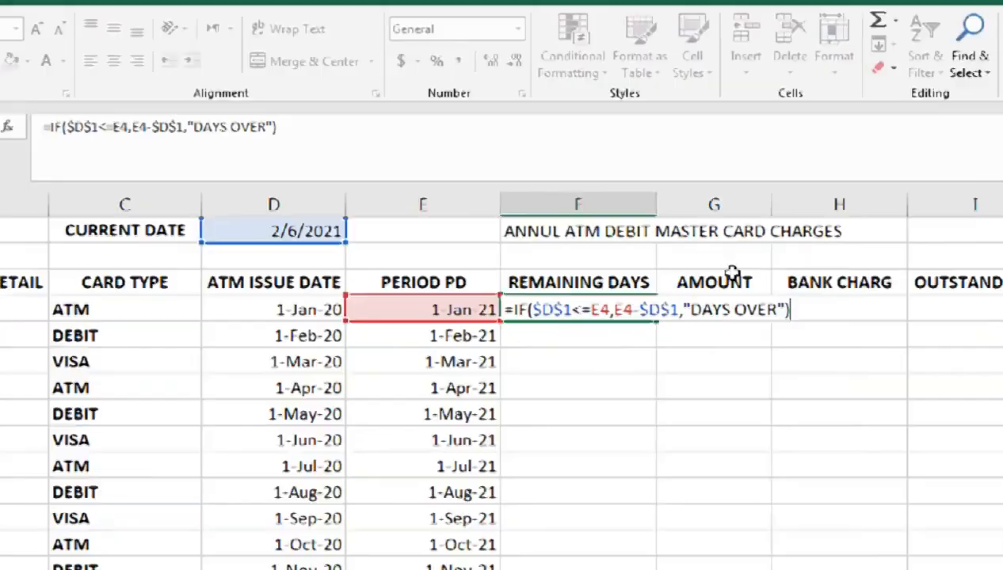
pyautogui.press('Return')
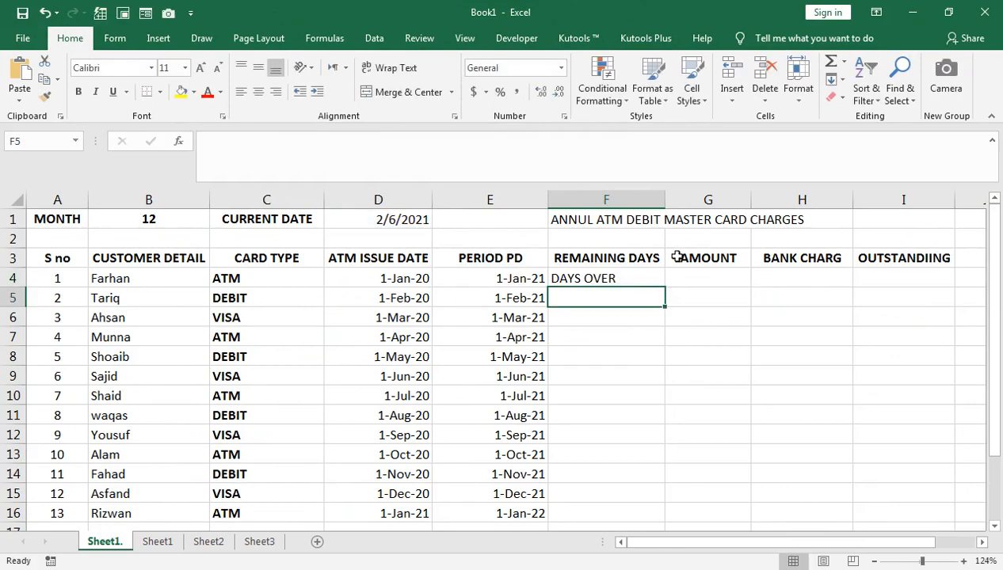
pyautogui.click(634, 275)
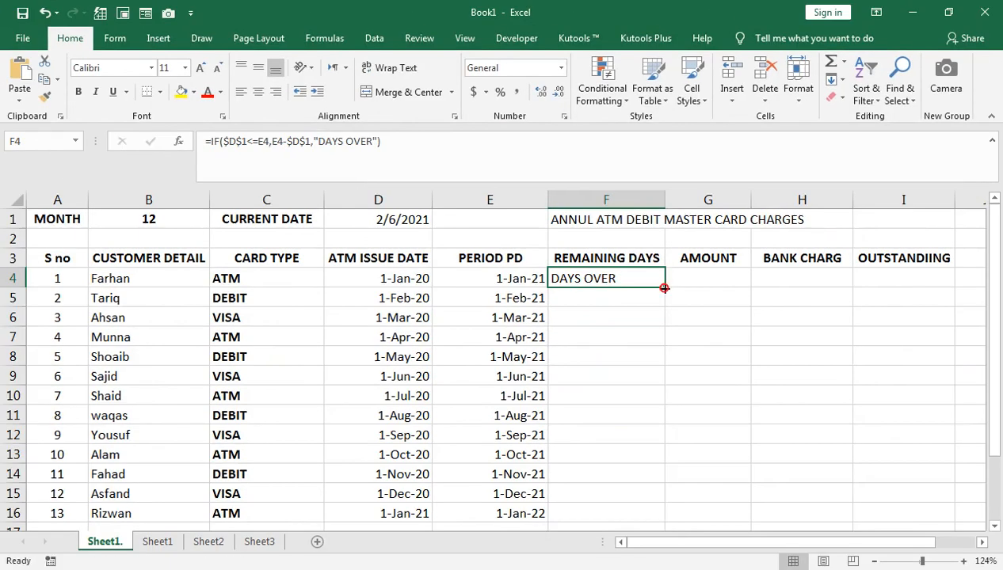
pyautogui.doubleClick(749, 390)
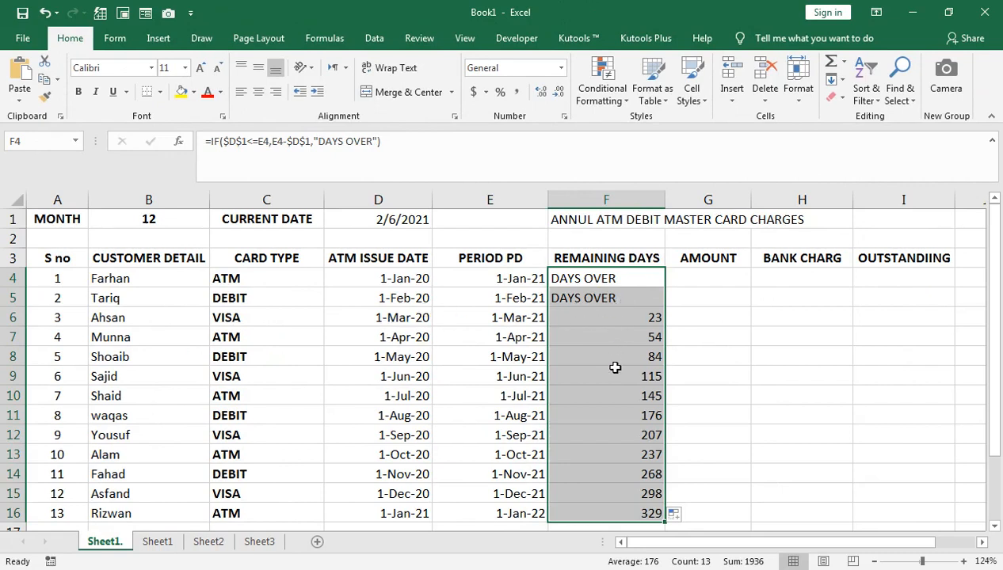
# Begin an IF formula in G4 under AMOUNT with an AND test whose first condition is F4="DAYS OVER".
pyautogui.click(690, 277)
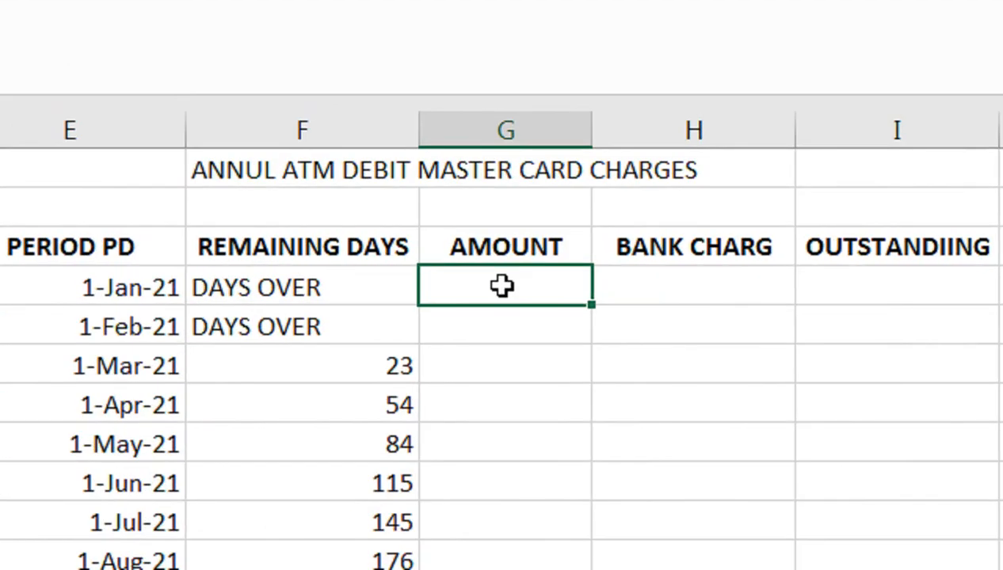
pyautogui.write('=')
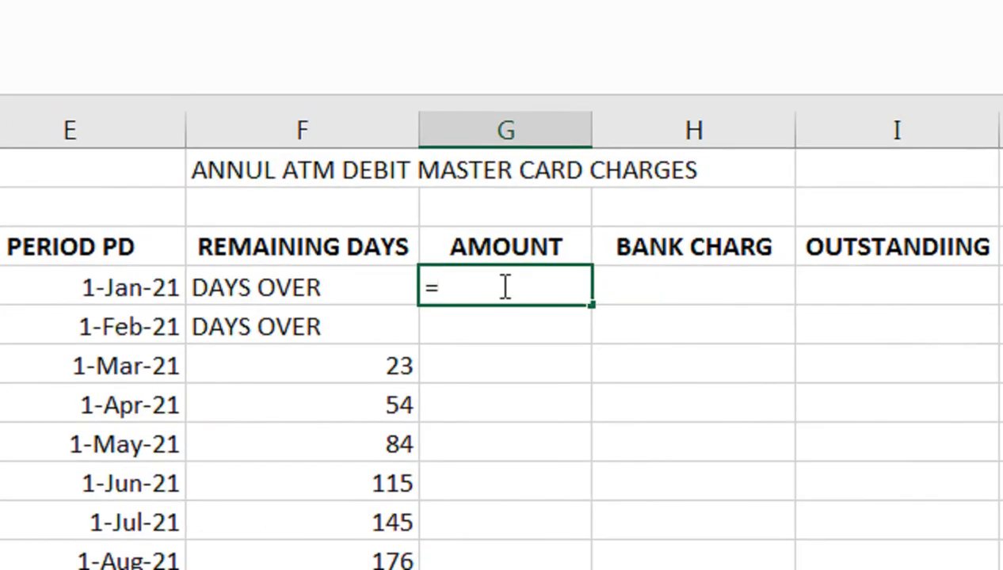
pyautogui.write('IF(')
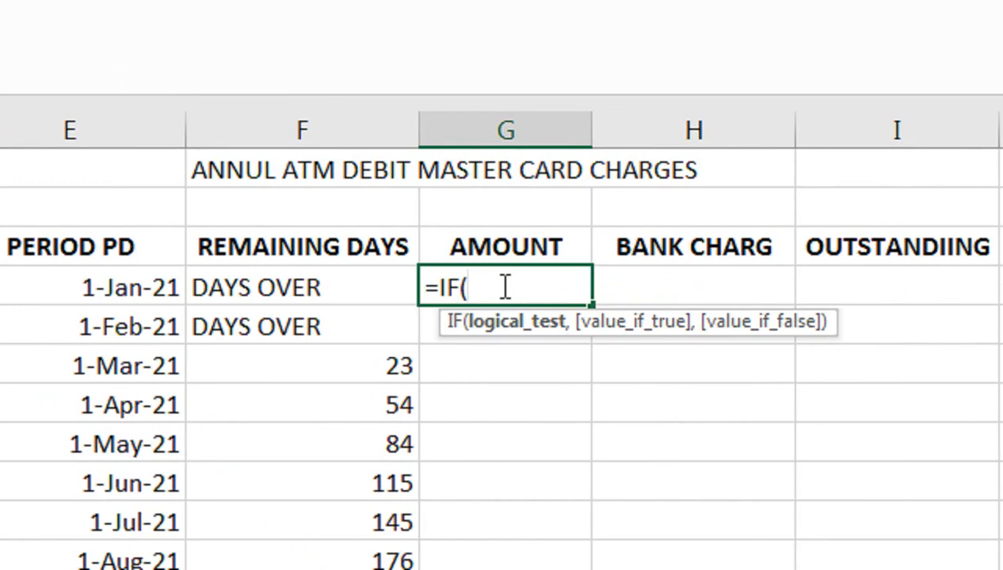
pyautogui.write('AND(')
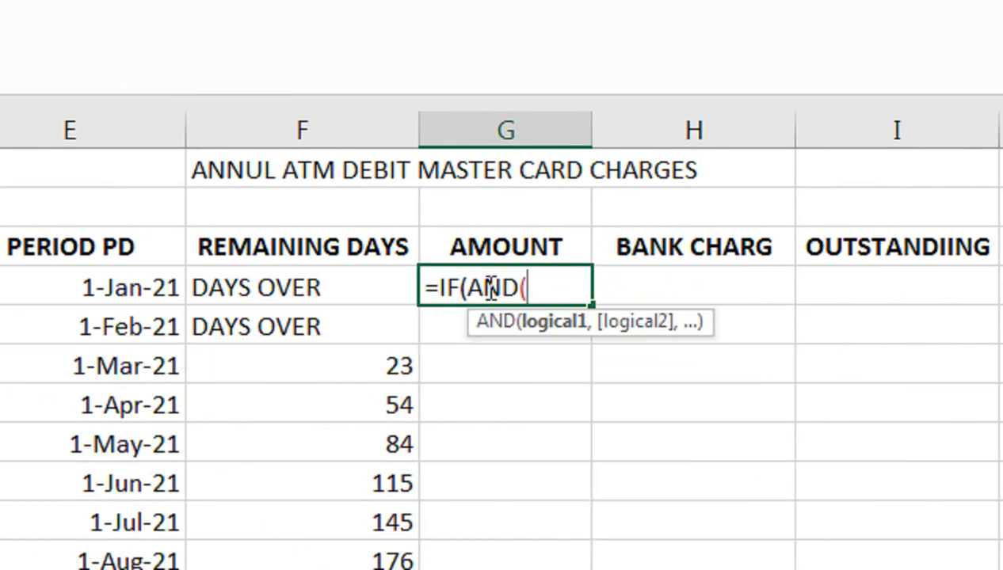
pyautogui.click(366, 294)
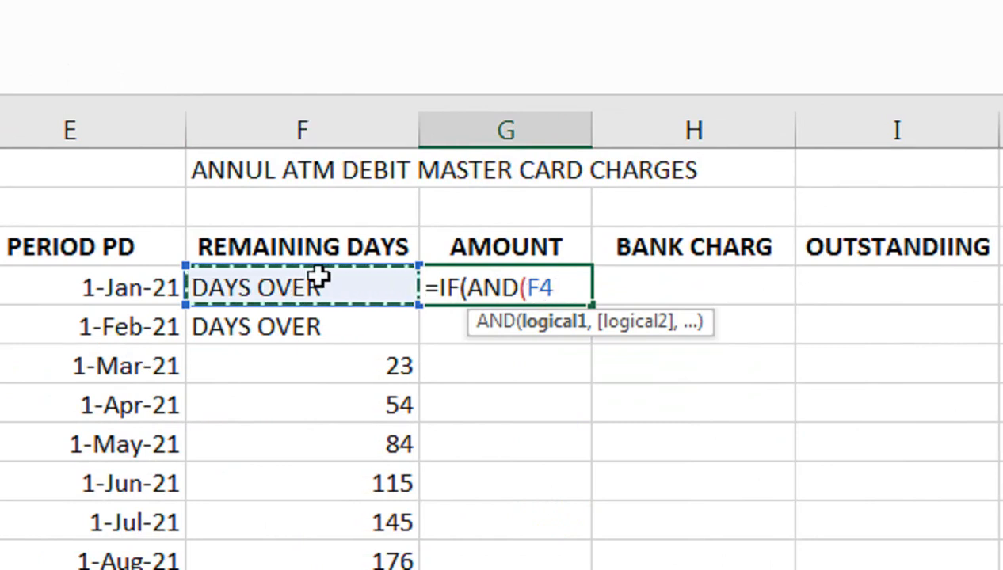
pyautogui.write('="D')
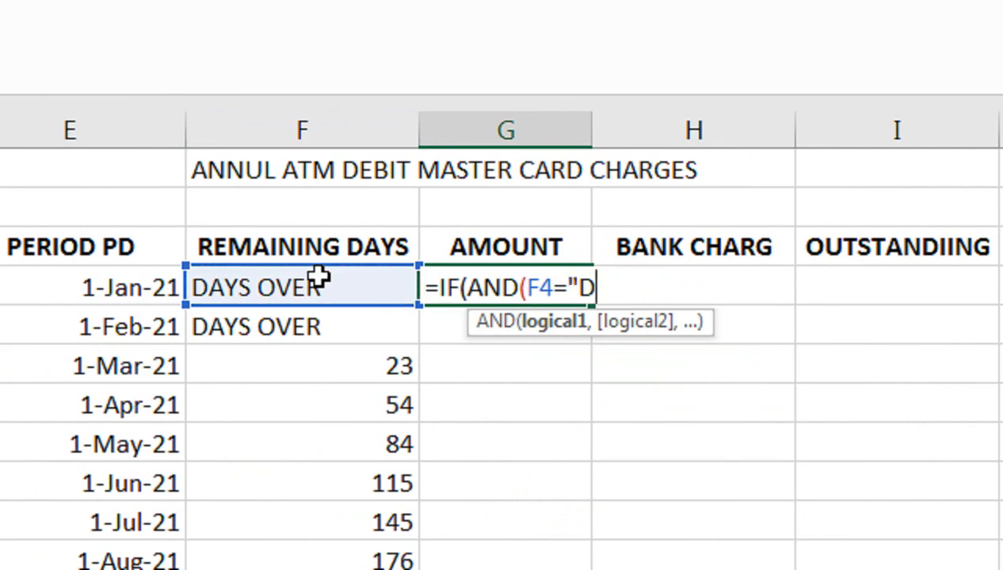
pyautogui.write('YA')
pyautogui.press('BackSpace')
pyautogui.press('BackSpace')
pyautogui.write('AYS')
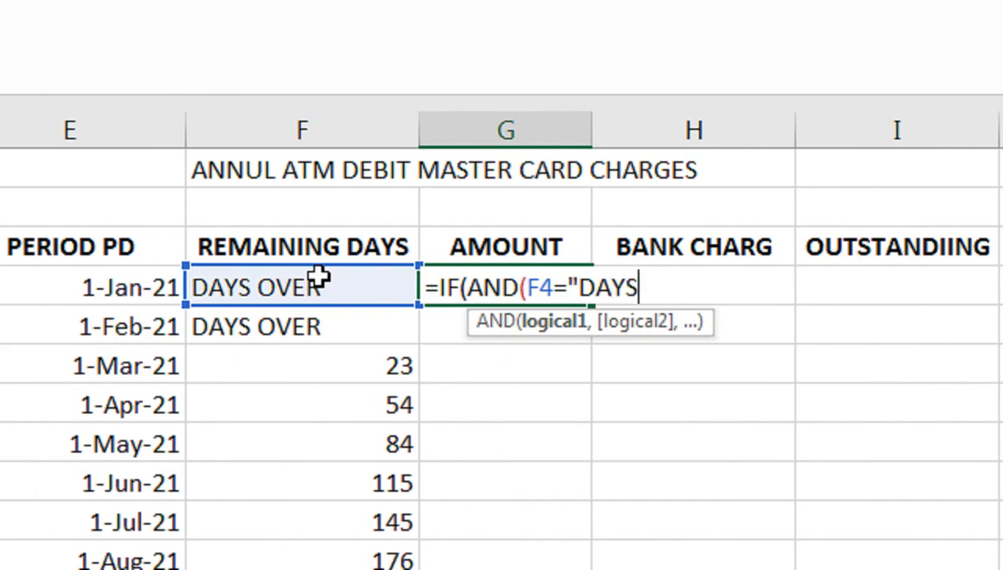
pyautogui.write(' OVER"')
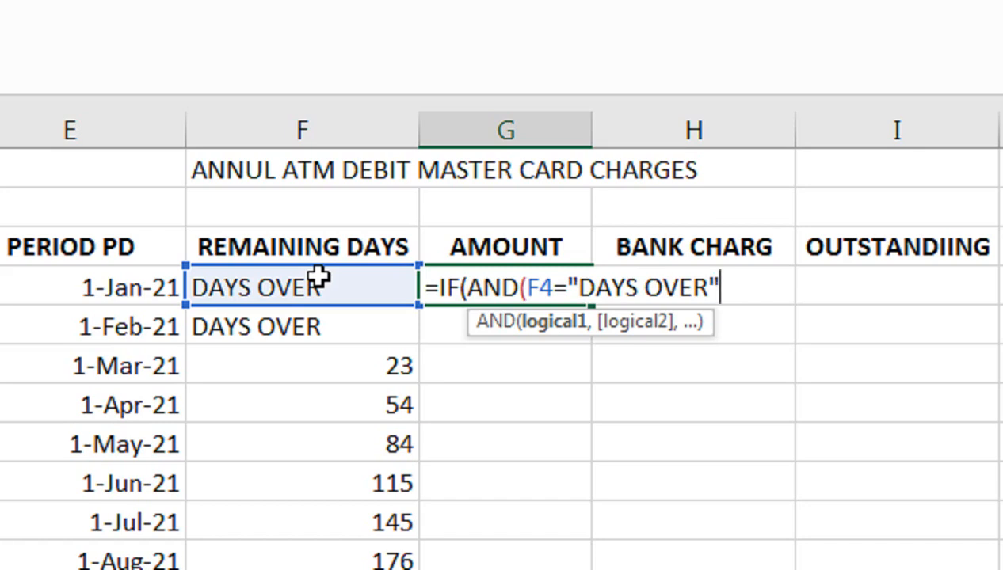
pyautogui.write(',')
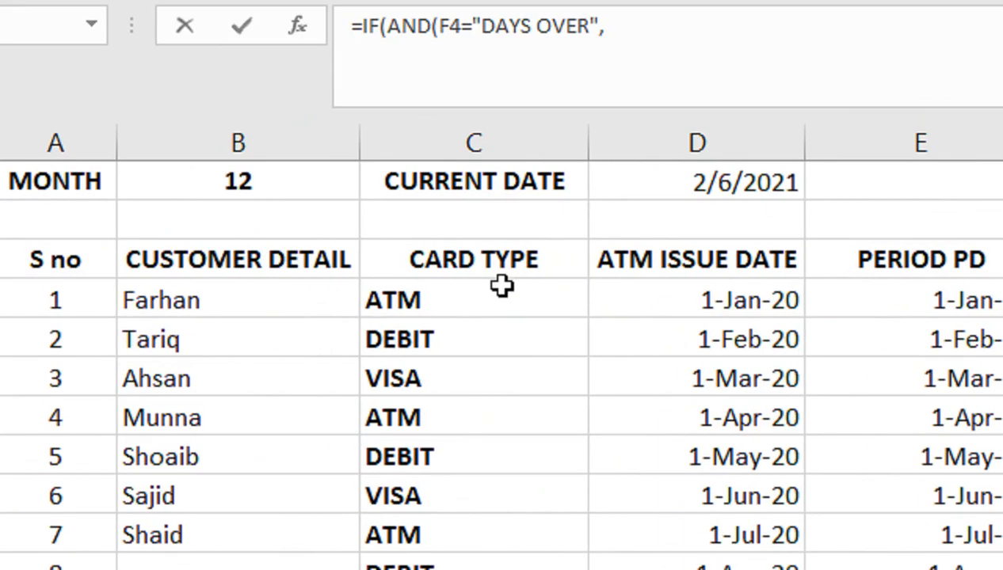
# Add C4="ATM" as the second AND condition in the G4 formula and return 1500 when both are true.
pyautogui.click(483, 295)
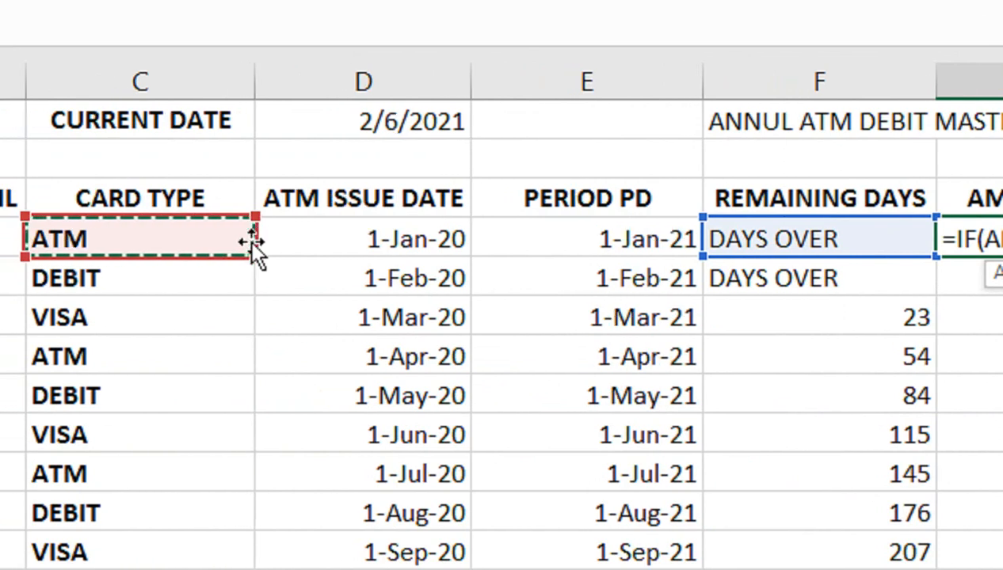
pyautogui.write('="ATM')
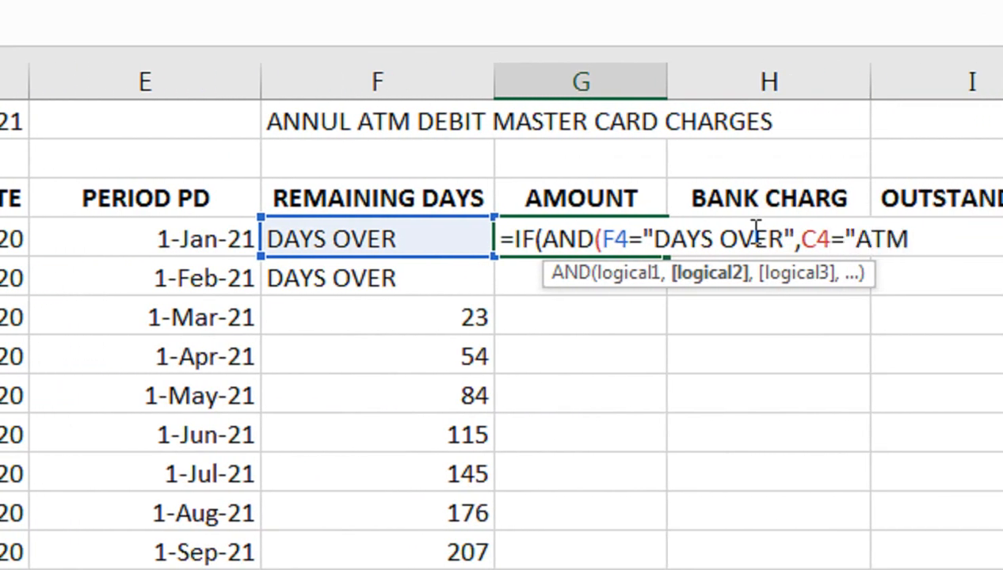
pyautogui.write('"')
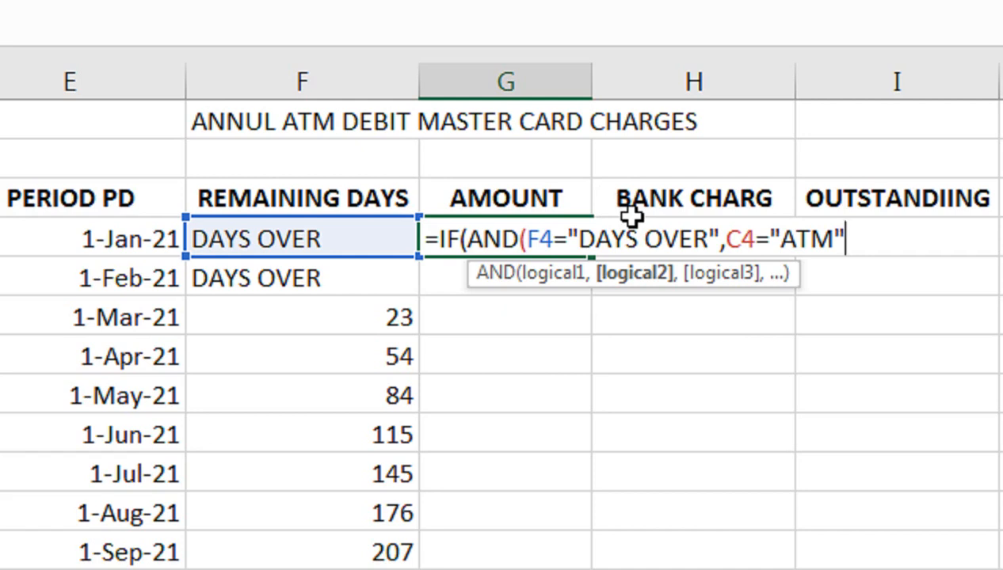
pyautogui.write(')')
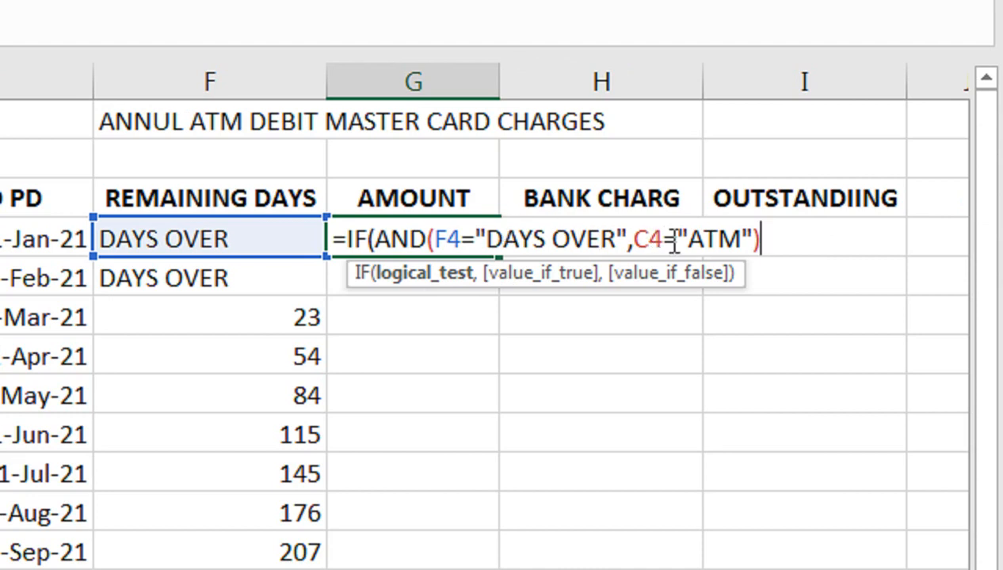
pyautogui.write(',')
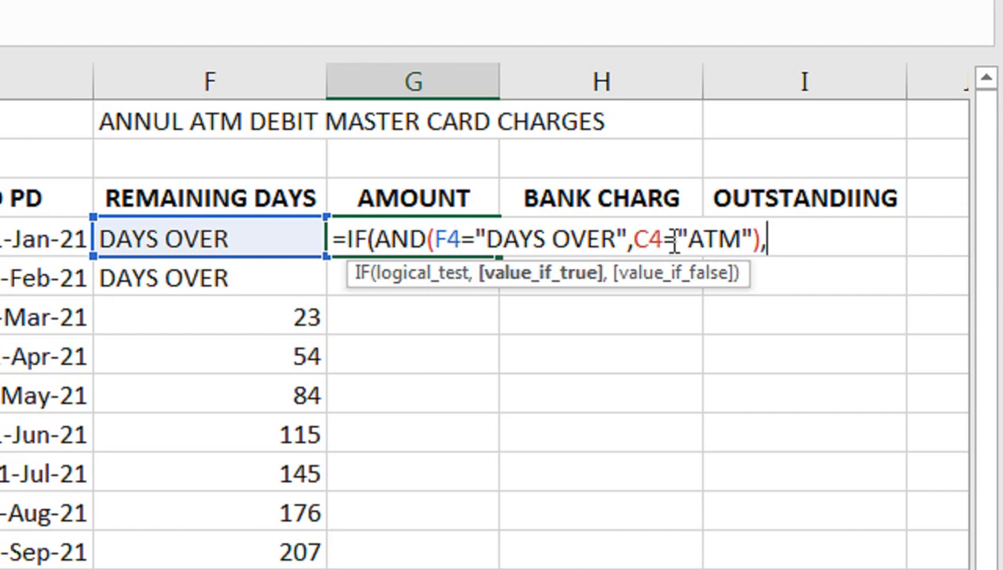
pyautogui.write('1500,')
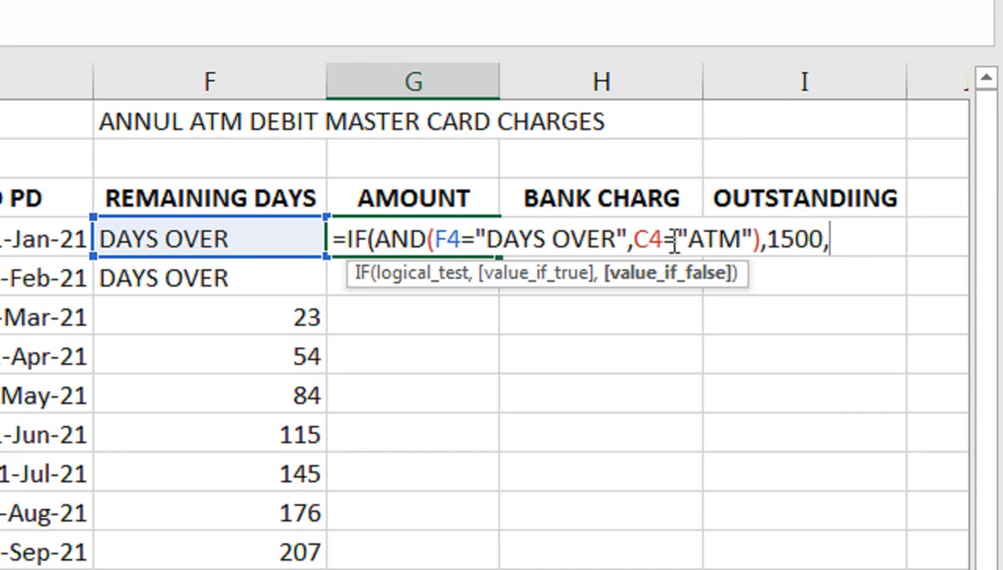
pyautogui.hotkey('shift', 'Home')
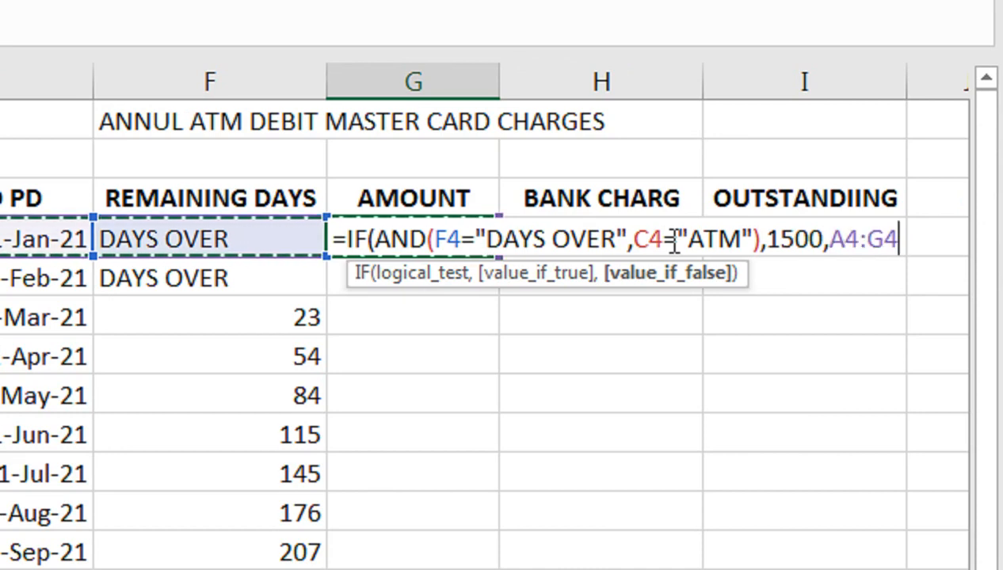
pyautogui.press('BackSpace')
pyautogui.press('BackSpace')
pyautogui.press('BackSpace')
pyautogui.press('BackSpace')
pyautogui.press('BackSpace')
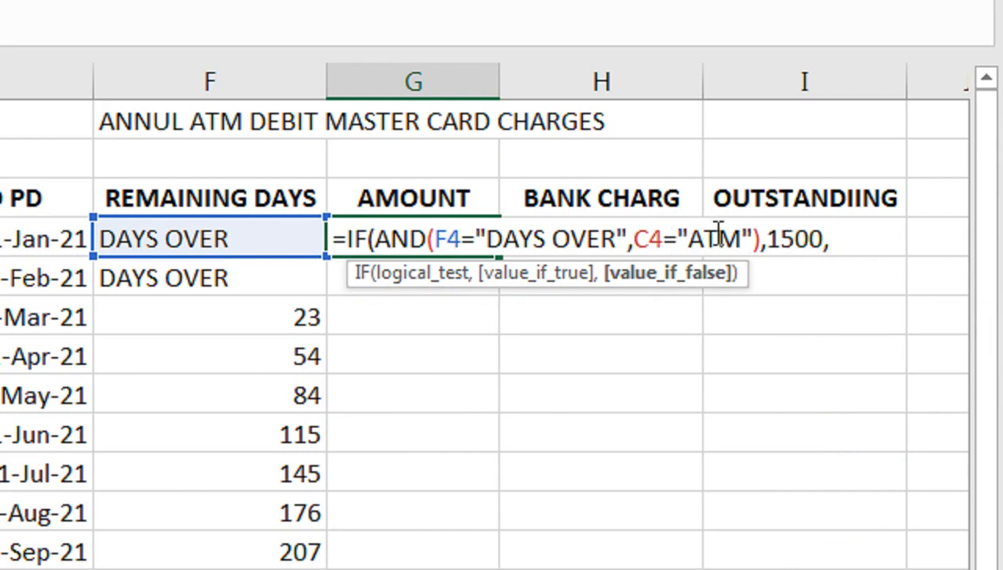
# Copy the IF(AND(F4="DAYS OVER",C4="ATM"),1500, part of the G4 formula and paste it twice at the end as nested IFs.
pyautogui.click(818, 246)
pyautogui.moveTo(818, 246); pyautogui.dragTo(347, 236)
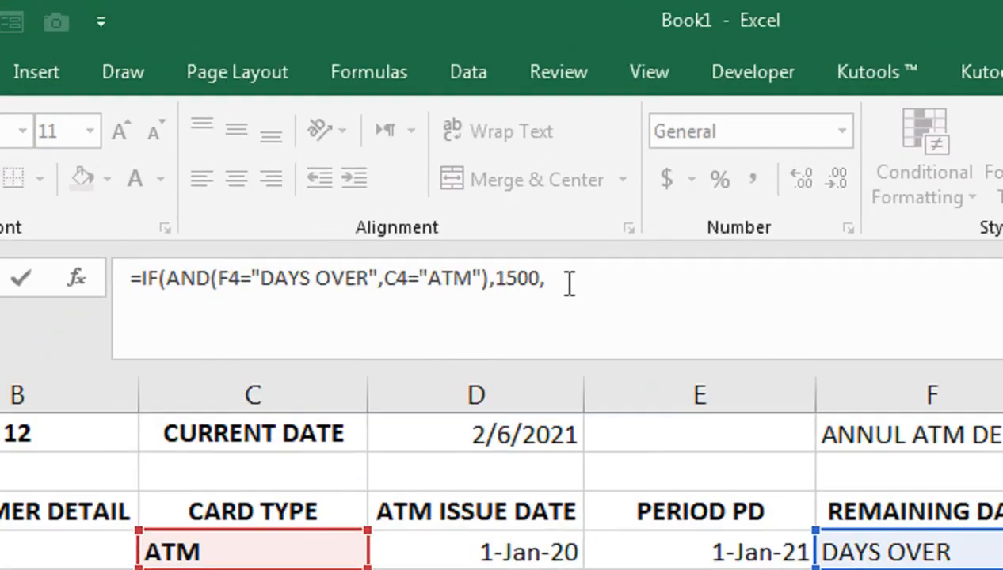
pyautogui.click(559, 278)
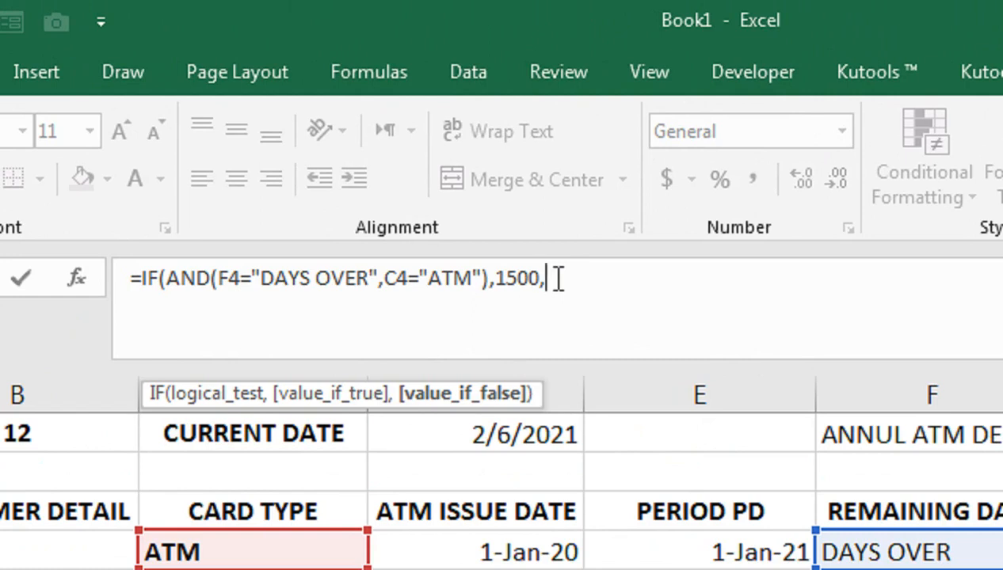
pyautogui.hotkey('ctrl', 'v')
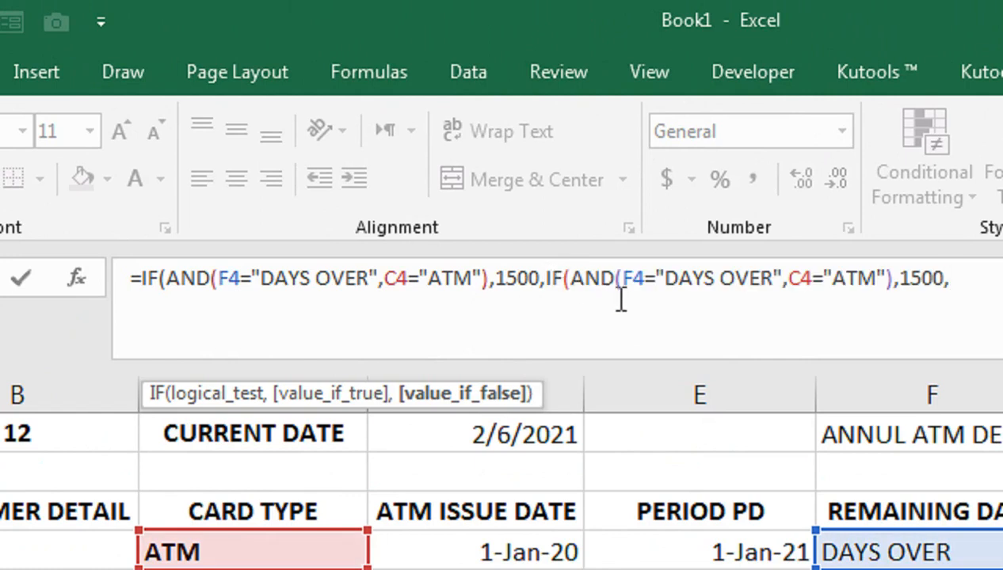
pyautogui.hotkey('ctrl', 'v')
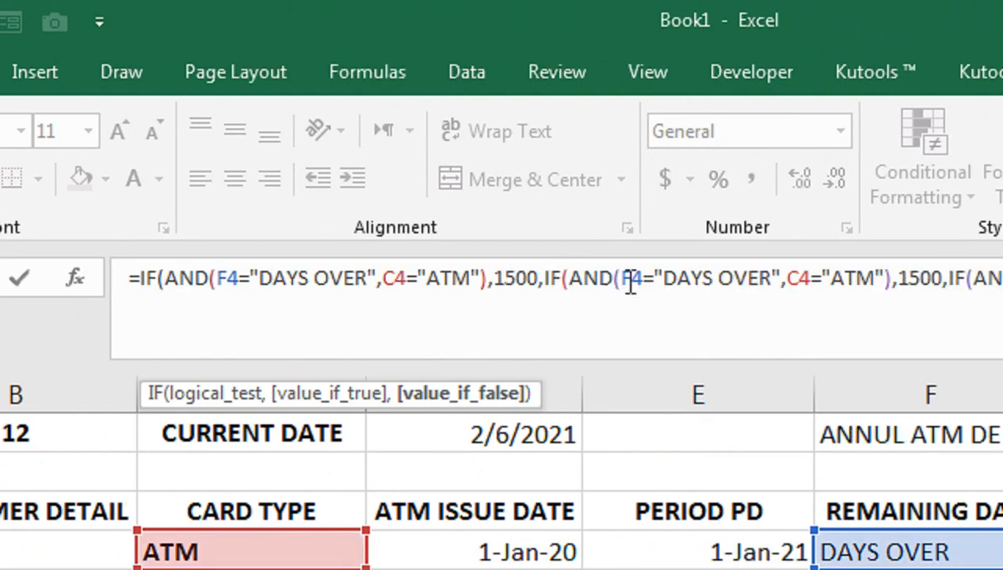
# Change the card type in the second IF of the G4 formula to "DEBIT".
pyautogui.click(875, 280)
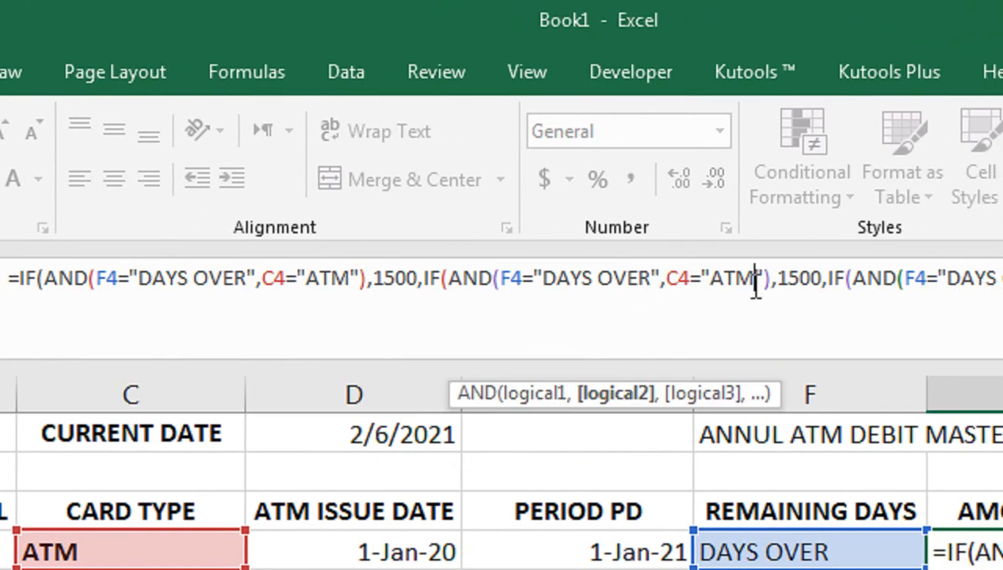
pyautogui.press('BackSpace')
pyautogui.press('BackSpace')
pyautogui.press('Delete')
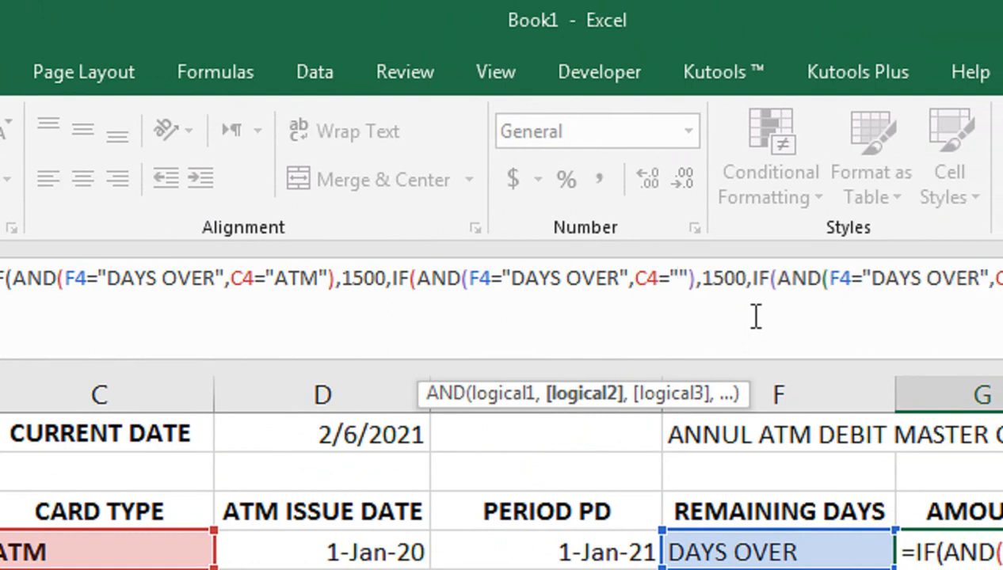
pyautogui.write('D')
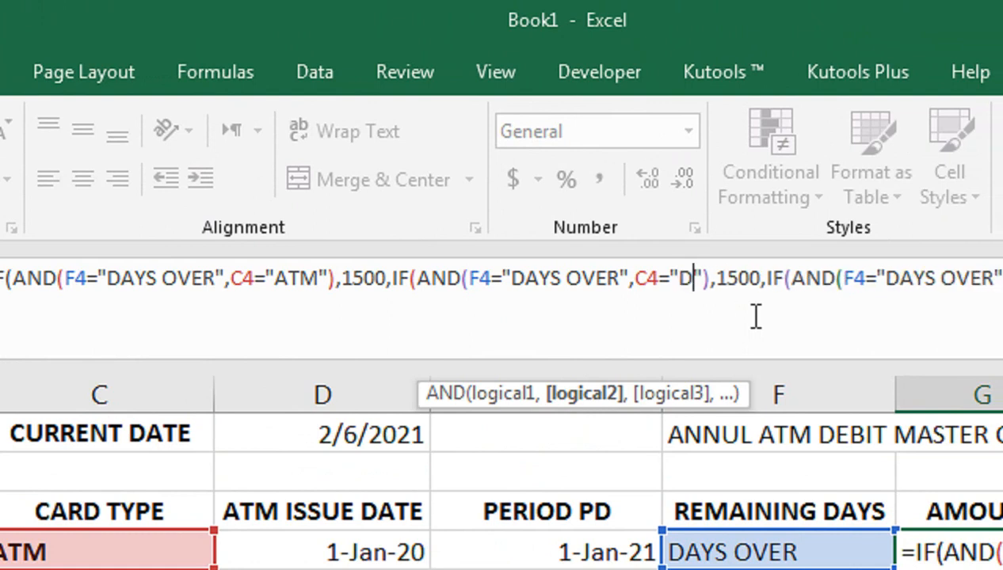
pyautogui.write('EBIT')
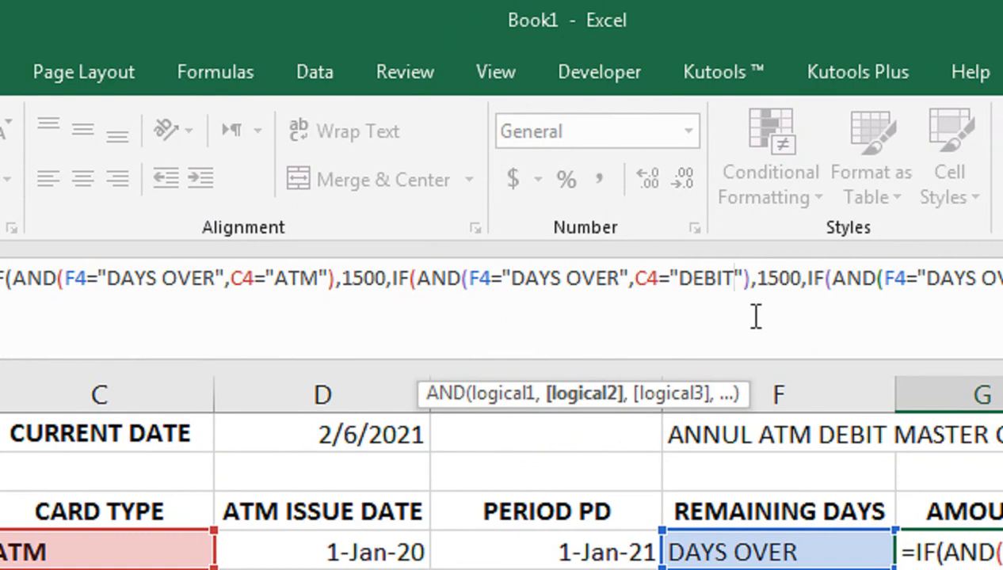
# Change the amount returned for the DEBIT condition in the G4 formula to 2000.
pyautogui.click(778, 278)
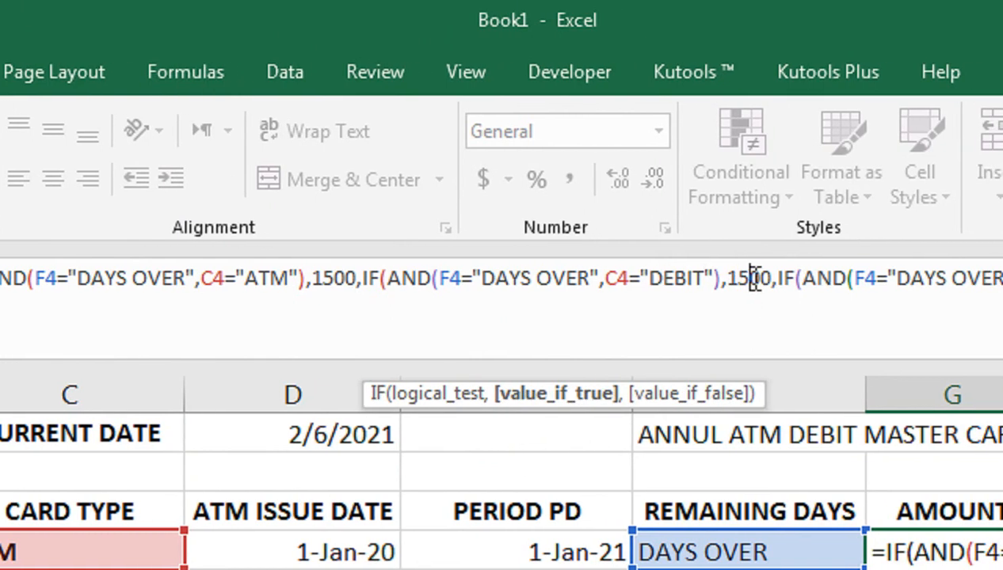
pyautogui.press('BackSpace')
pyautogui.press('BackSpace')
pyautogui.write('20')
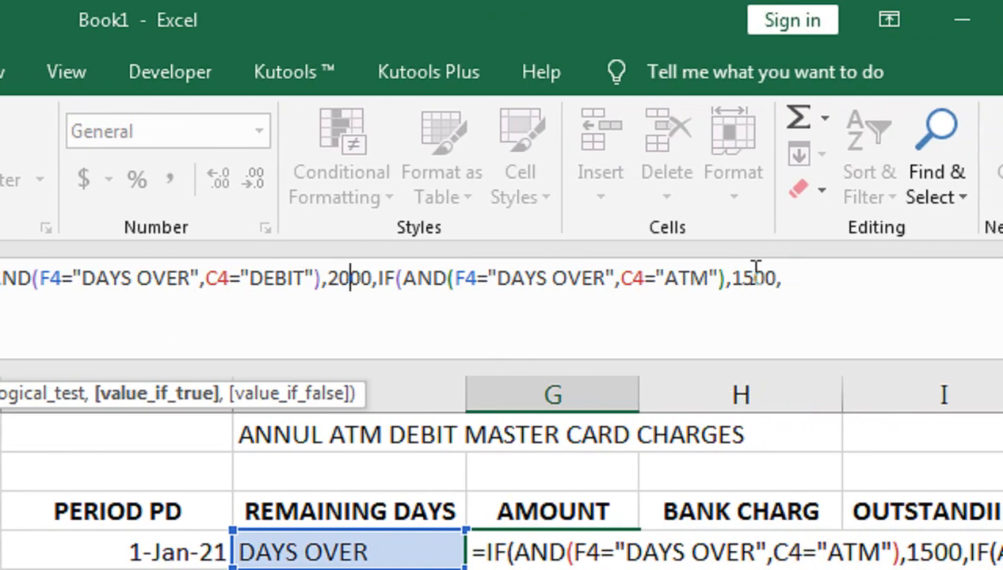
# Set the third nested IF of the G4 formula to return 1000 for the card type "VISA".
pyautogui.click(778, 276)
pyautogui.press('BackSpace')
pyautogui.write('0')
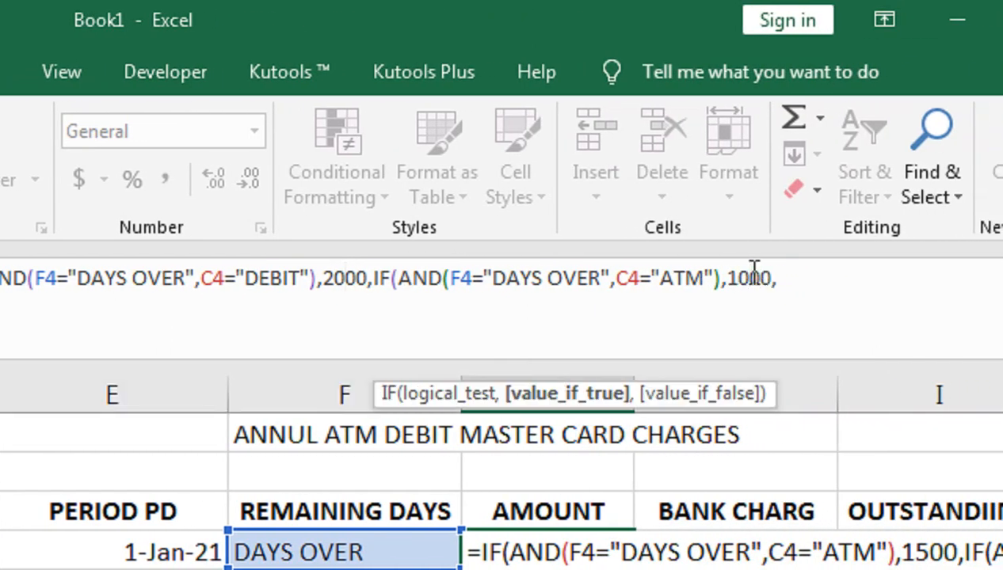
pyautogui.click(705, 281)
pyautogui.press('BackSpace')
pyautogui.press('BackSpace')
pyautogui.press('BackSpace')
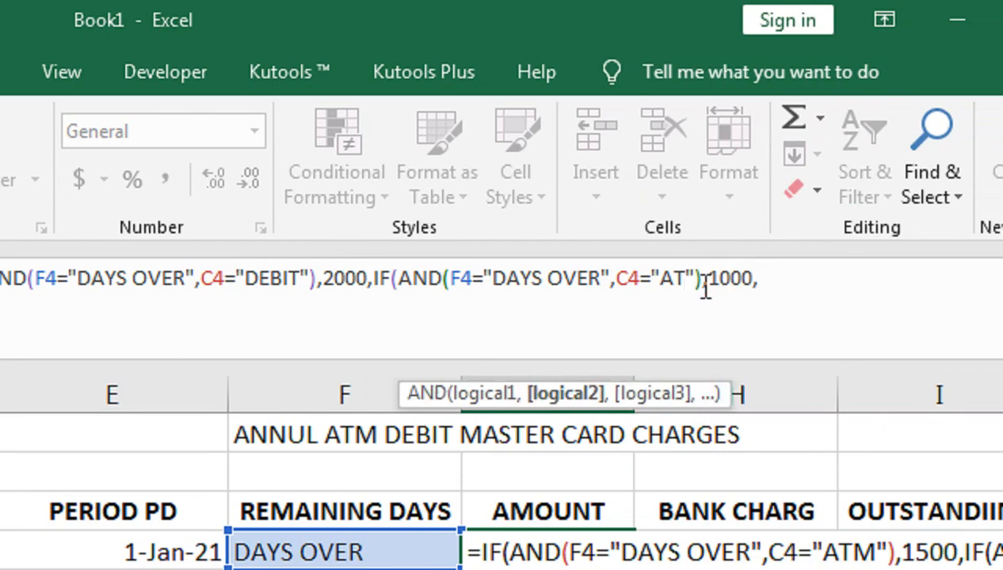
pyautogui.write('VISA')
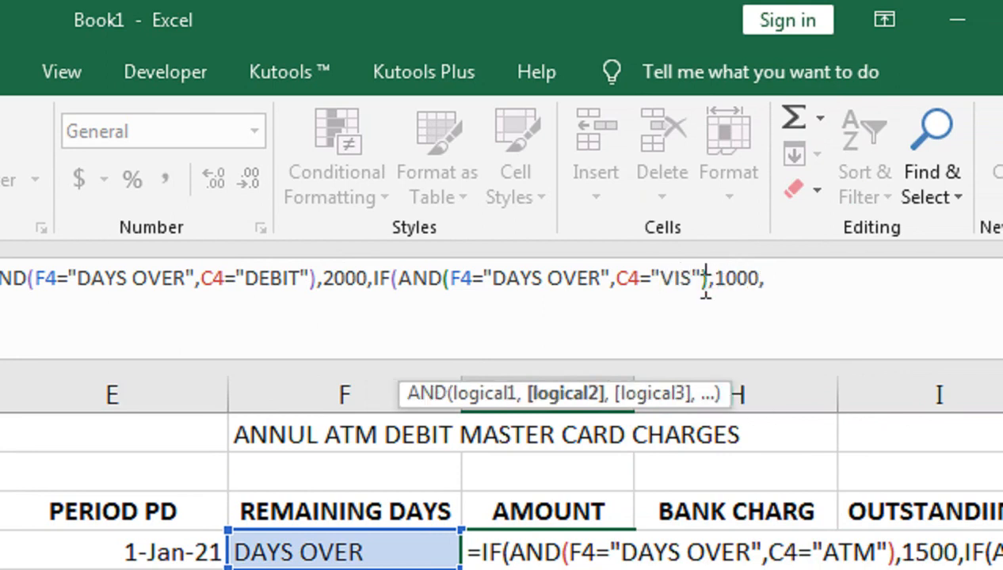
# Finish the G4 formula with an empty text ("") as the final false value and fill it down to G16.
pyautogui.click(758, 283)
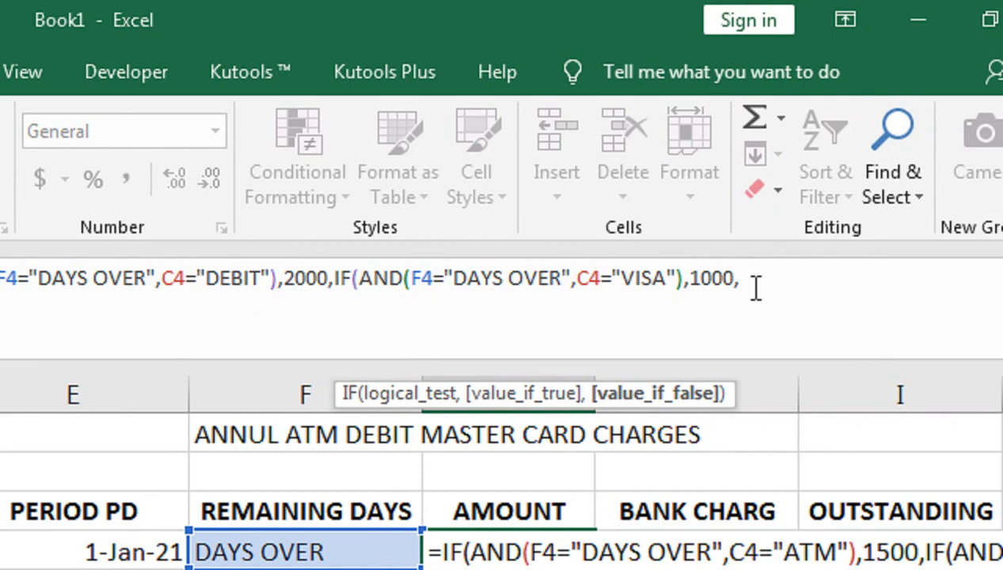
pyautogui.write('""))')
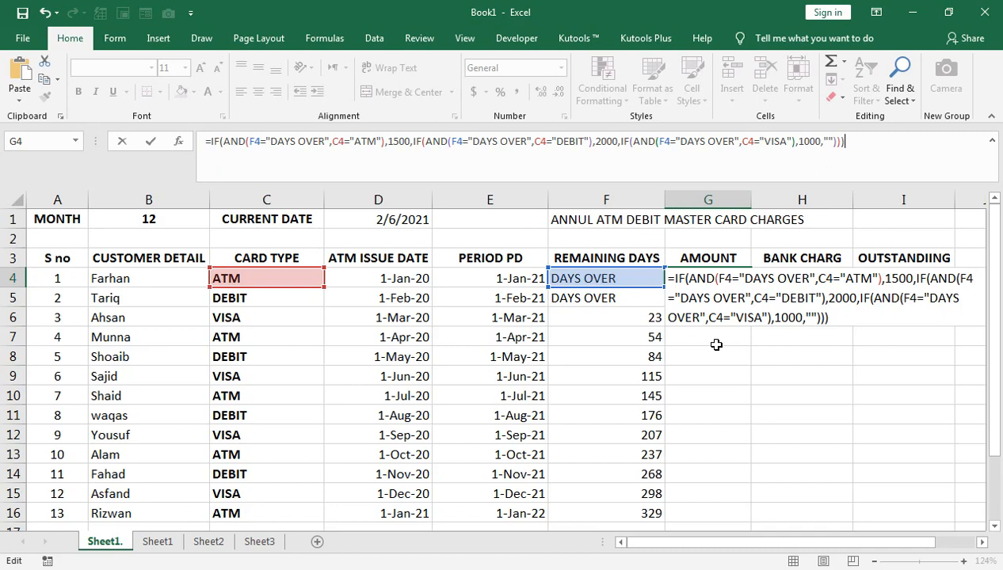
pyautogui.press('Return')
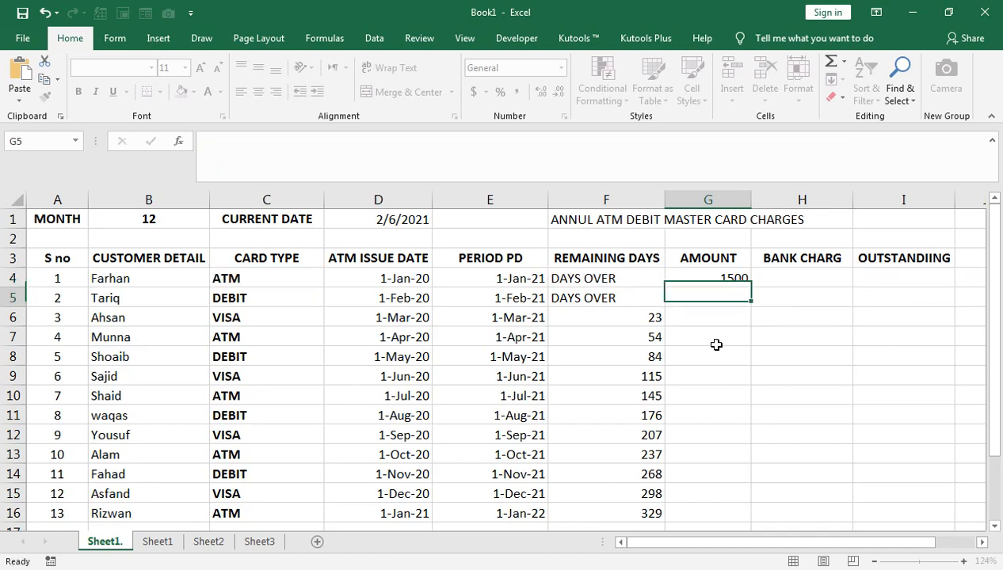
pyautogui.click(720, 277)
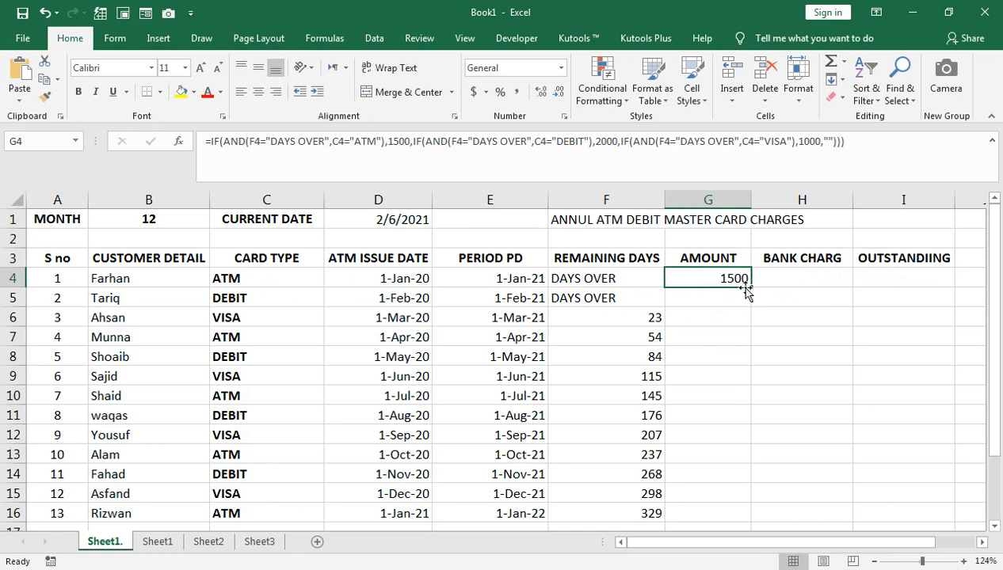
pyautogui.moveTo(750, 286); pyautogui.dragTo(707, 527)
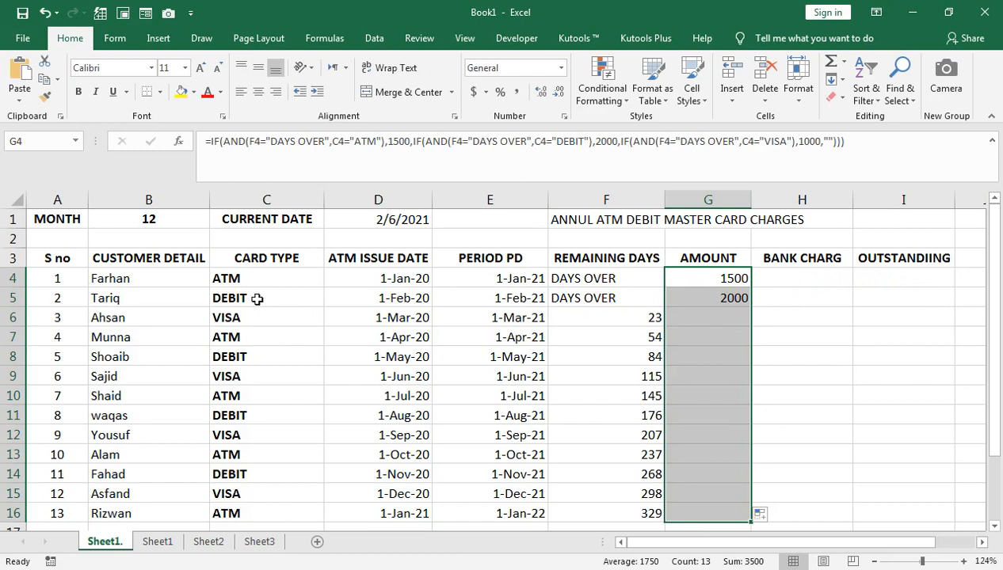
# Change the ATM issue date of the VISA card in D6 to 2/1/2020.
pyautogui.click(392, 318)
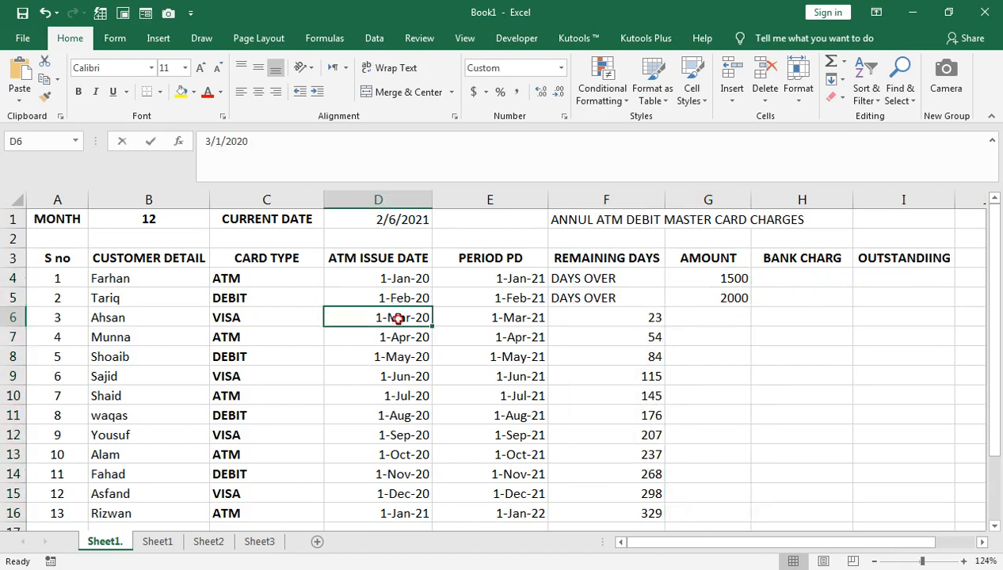
pyautogui.doubleClick(399, 318)
pyautogui.click(462, 288)
pyautogui.press('BackSpace')
pyautogui.write('2')
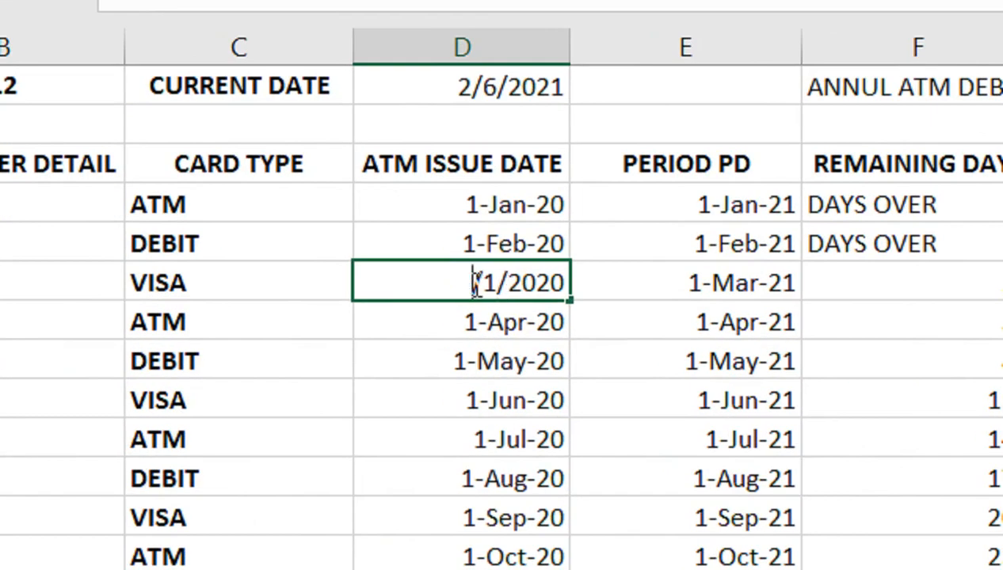
pyautogui.press('Return')
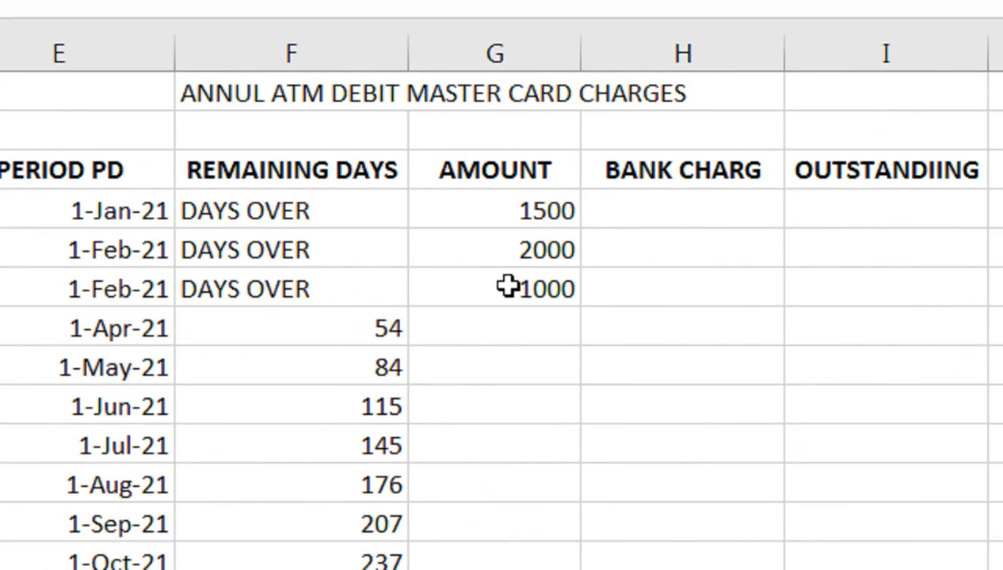
# Check the AMOUNT result in G6 and inspect the copied formula in G16.
pyautogui.click(553, 293)
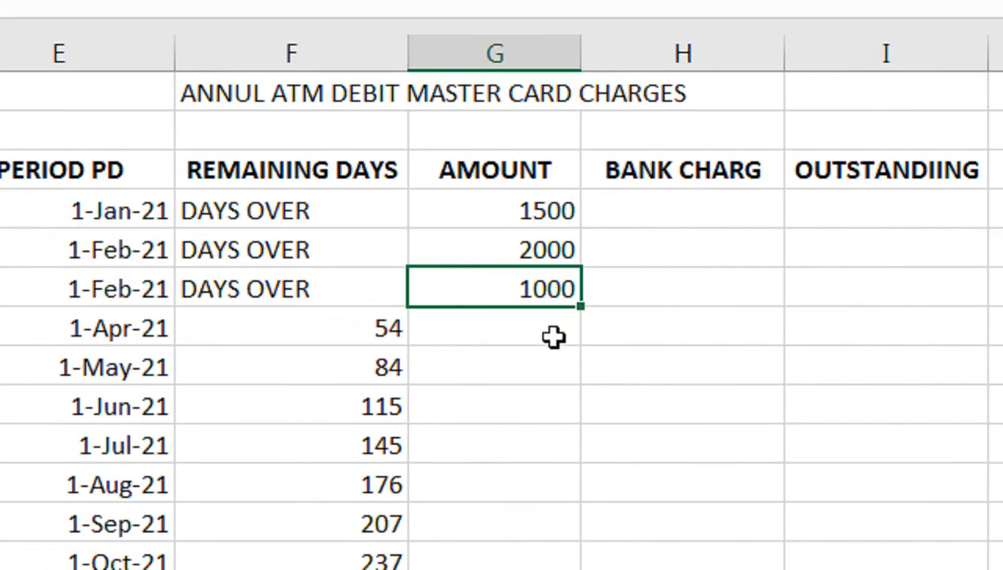
pyautogui.click(553, 336)
pyautogui.doubleClick(661, 537)
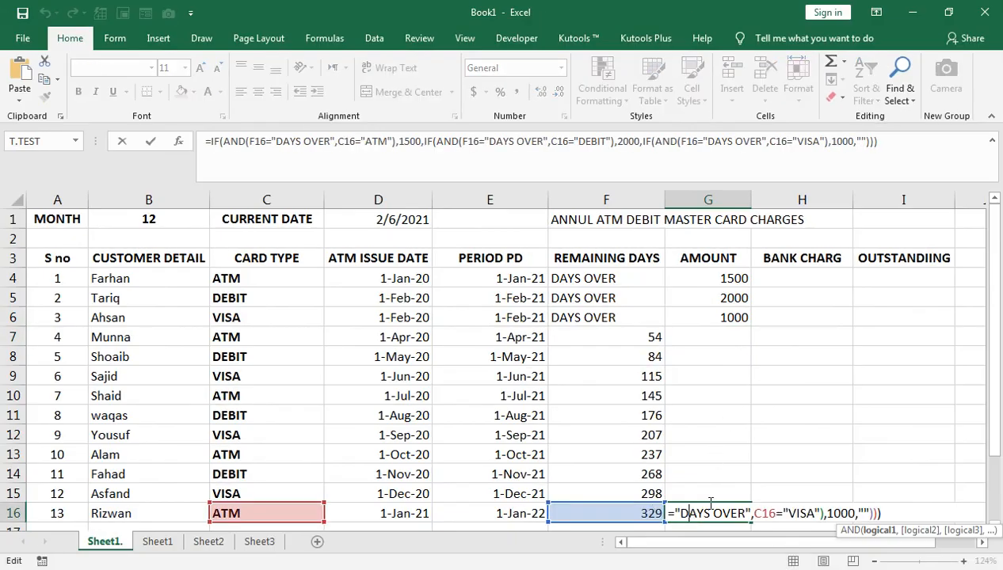
pyautogui.press('Return')
pyautogui.scroll(1, 709, 507)
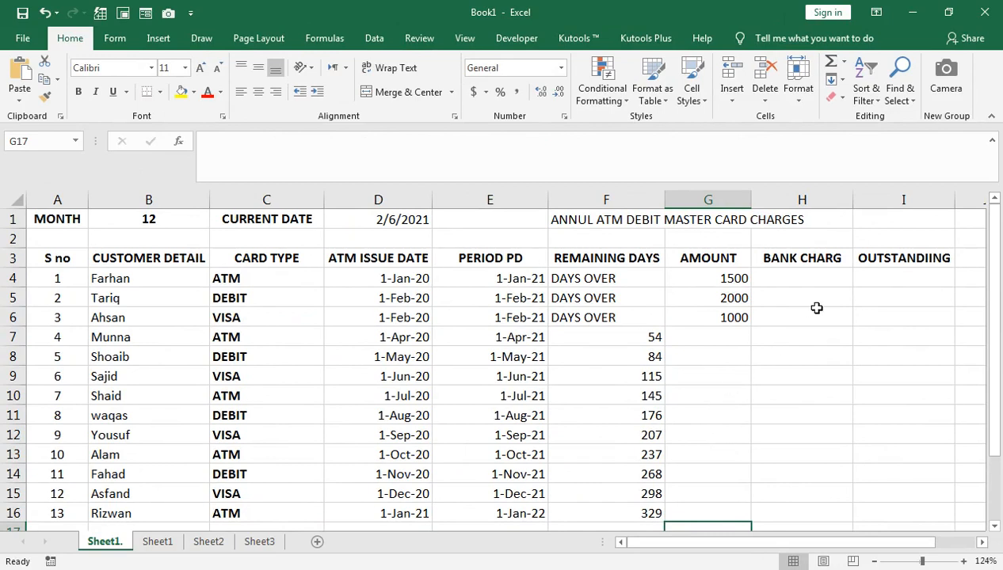
# Enter the bank charges 1500, 2000 and 1000 in H4, H5 and H6 under BANK CHARG.
pyautogui.click(784, 275)
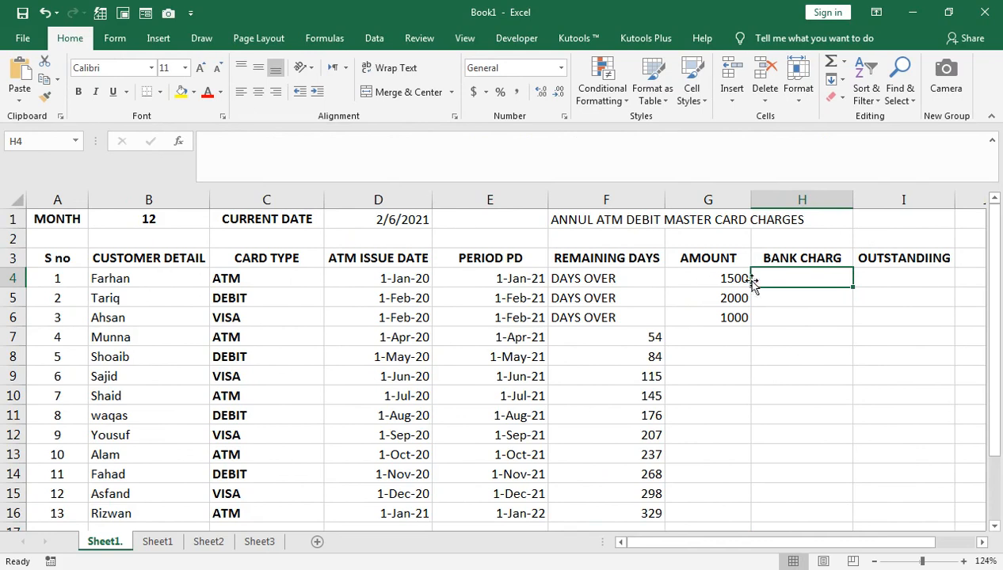
pyautogui.write('1500')
pyautogui.press('Return')
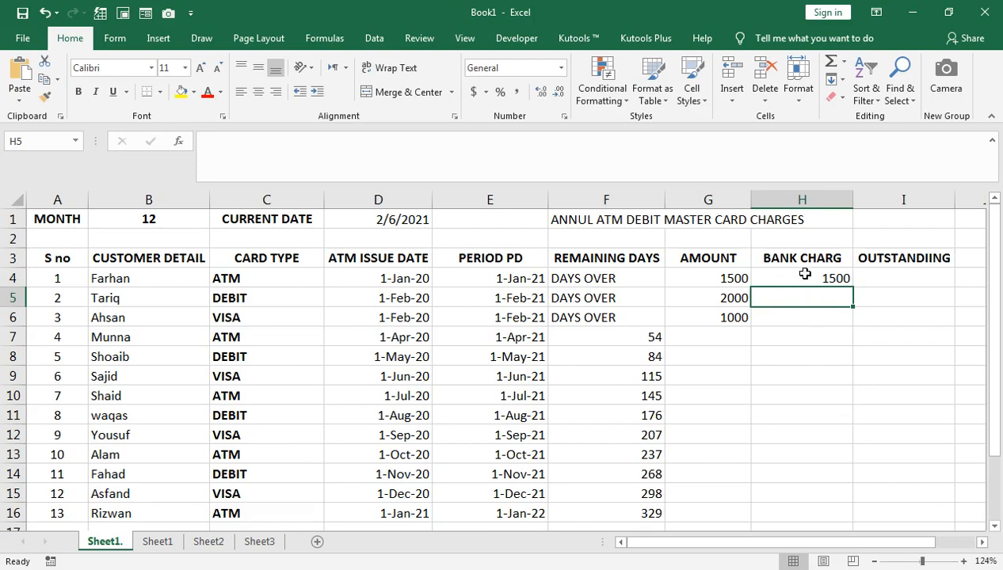
pyautogui.click(900, 282)
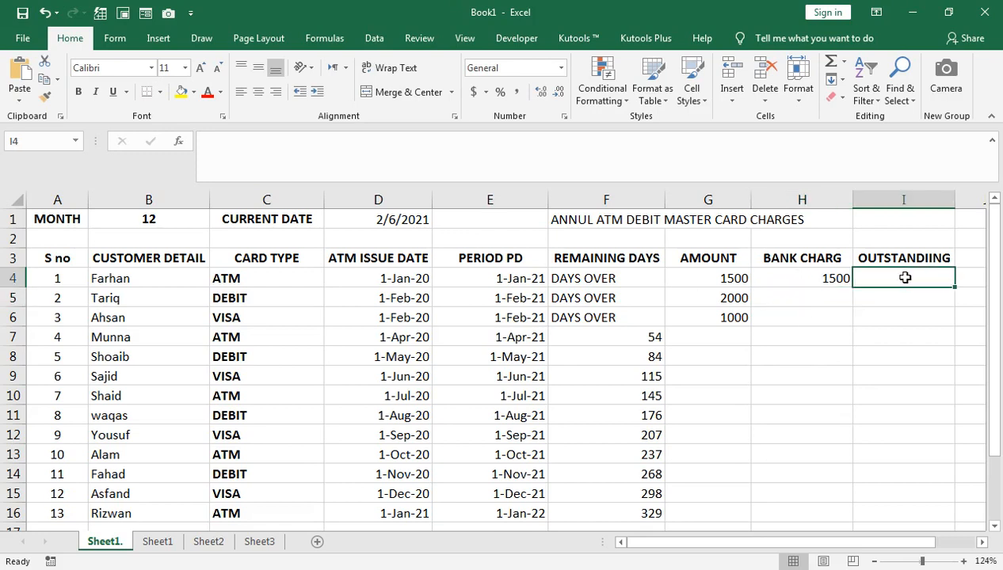
pyautogui.click(821, 305)
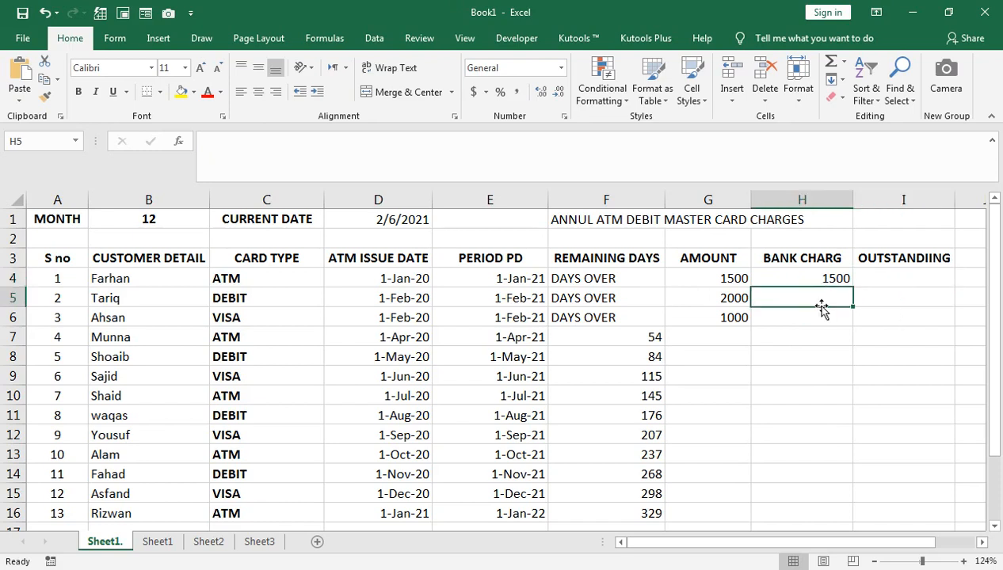
pyautogui.write('200')
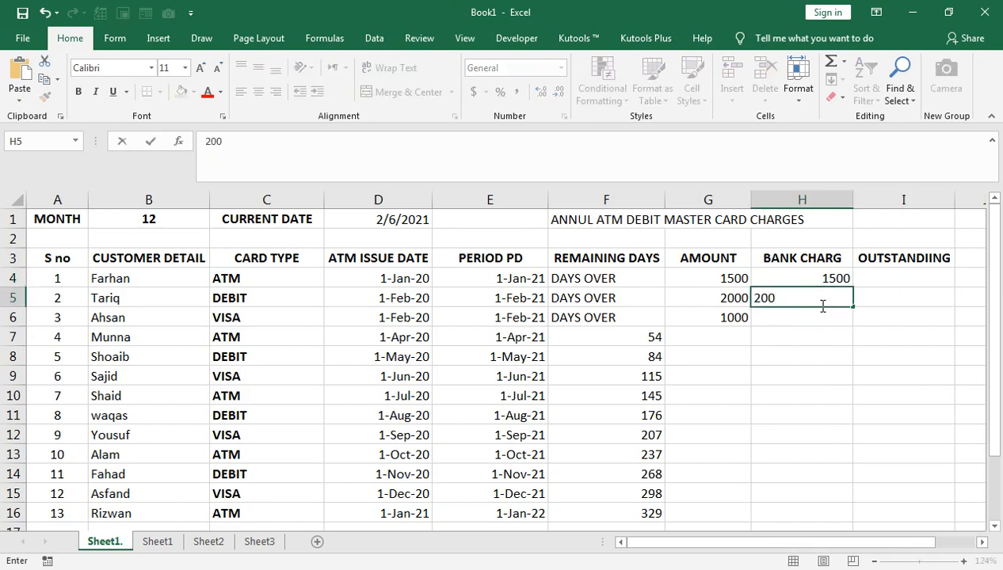
pyautogui.write('0')
pyautogui.press('Return')
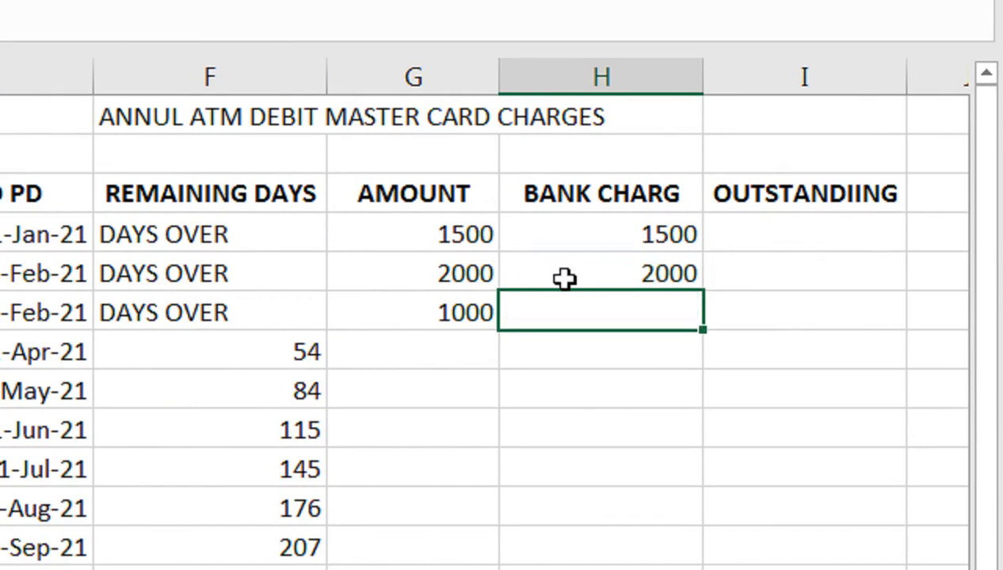
pyautogui.write('1000')
pyautogui.press('Return')
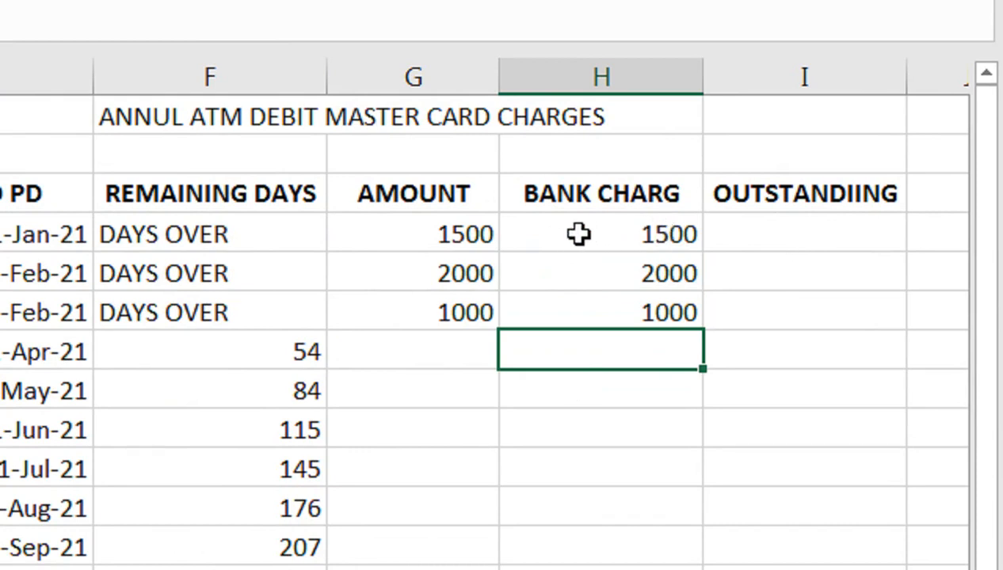
# Begin an IF formula in I4 under OUTSTANDIING with ISBLANK(H4) as its logical test.
pyautogui.click(787, 230)
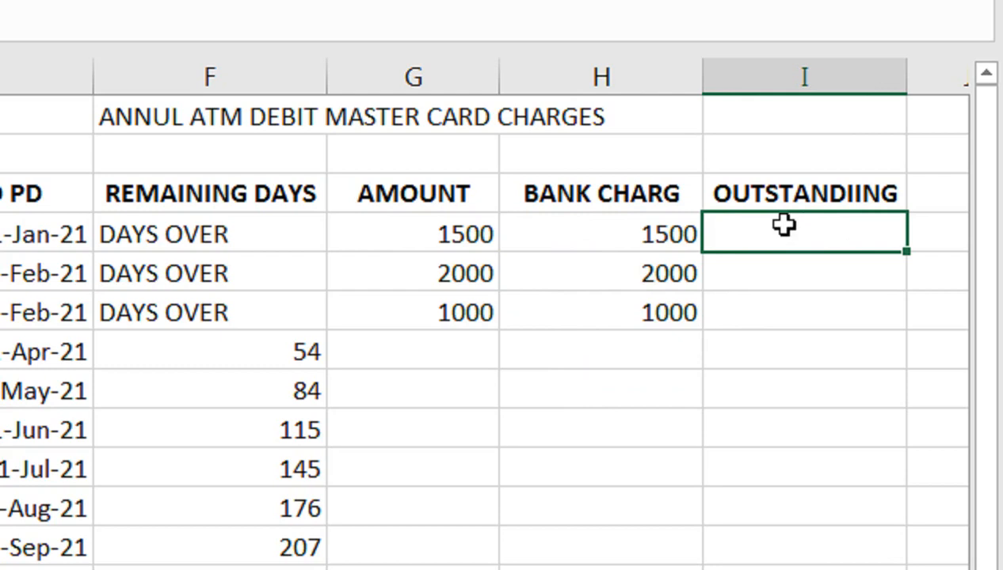
pyautogui.write('=IF(IS')
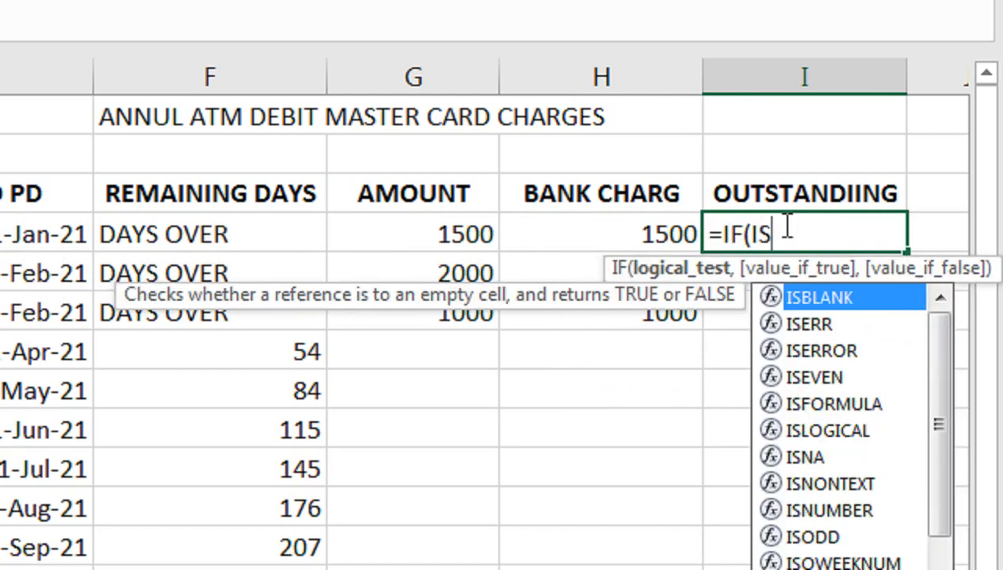
pyautogui.press('Tab')
pyautogui.click(656, 234)
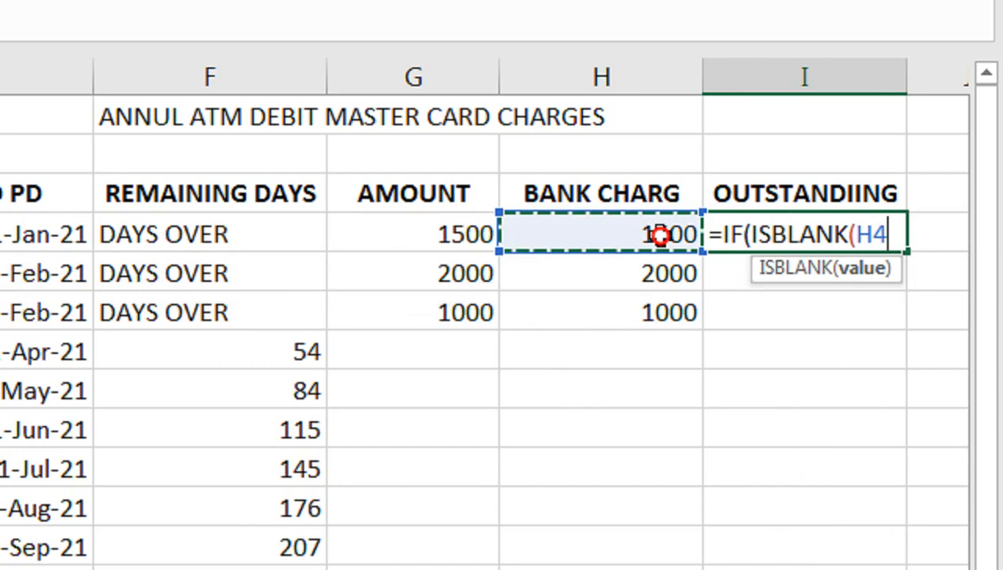
pyautogui.write(')')
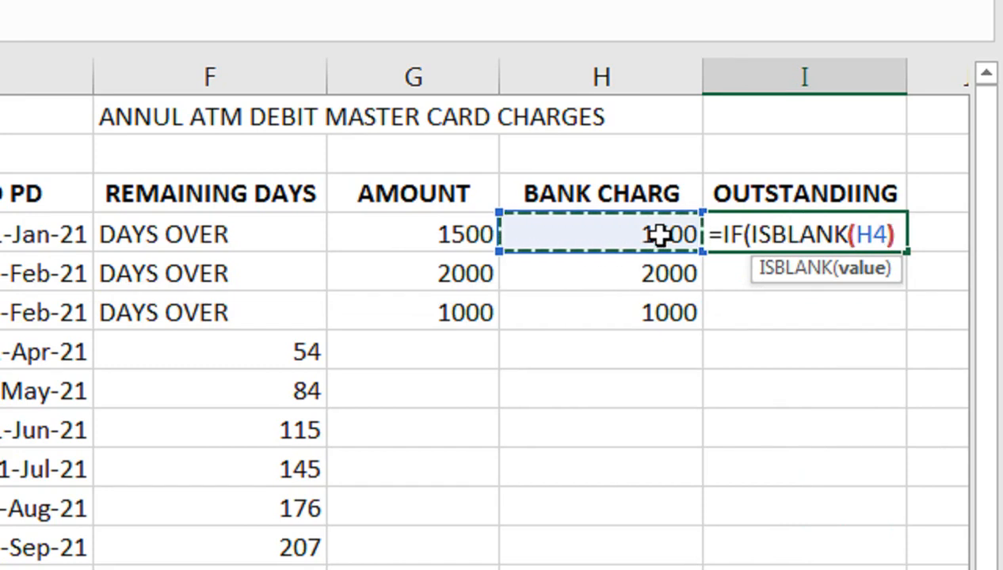
pyautogui.write(',')
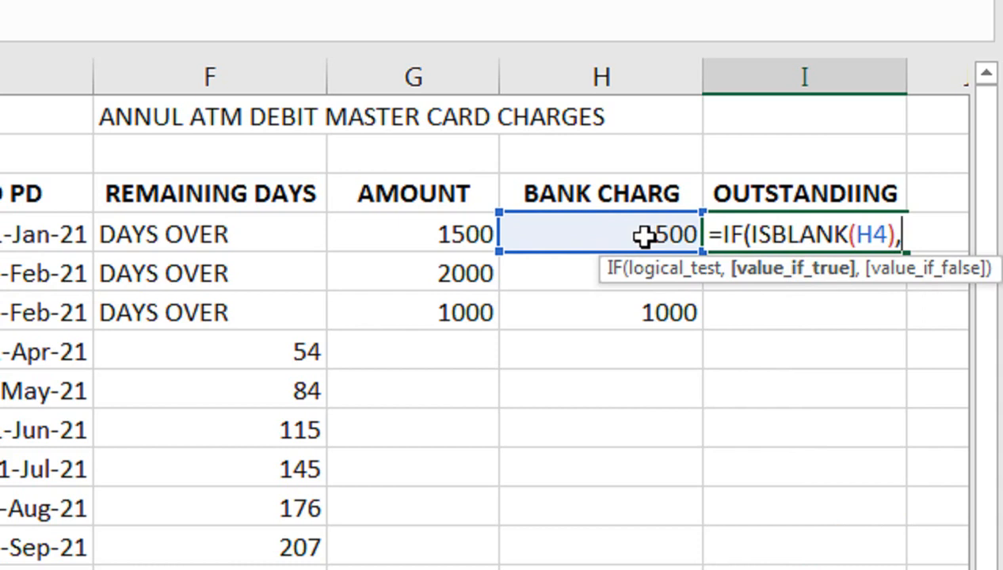
# Complete the I4 formula to return G4 if true and "CLEAR" if false, and fill it down to I16.
pyautogui.click(468, 231)
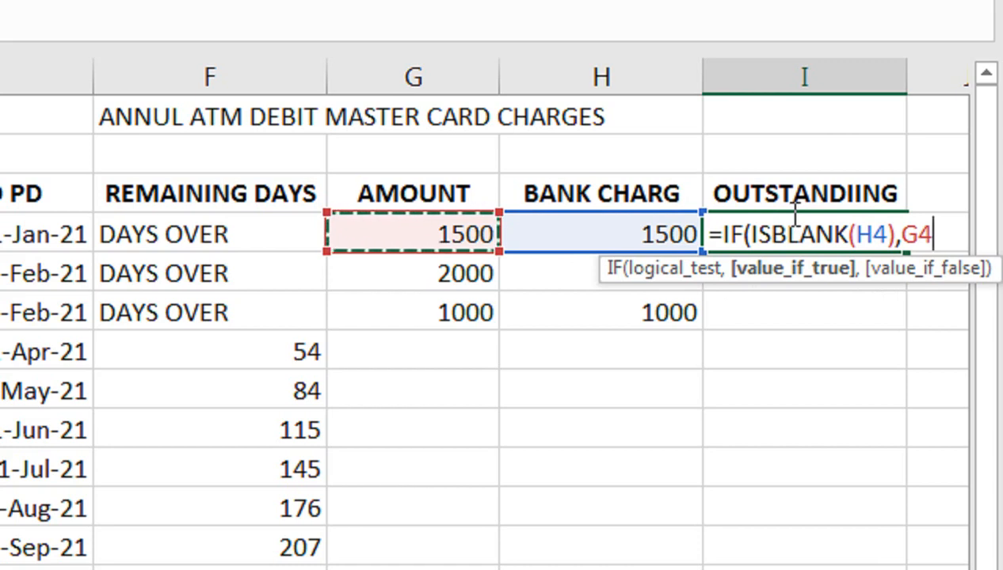
pyautogui.write(',')
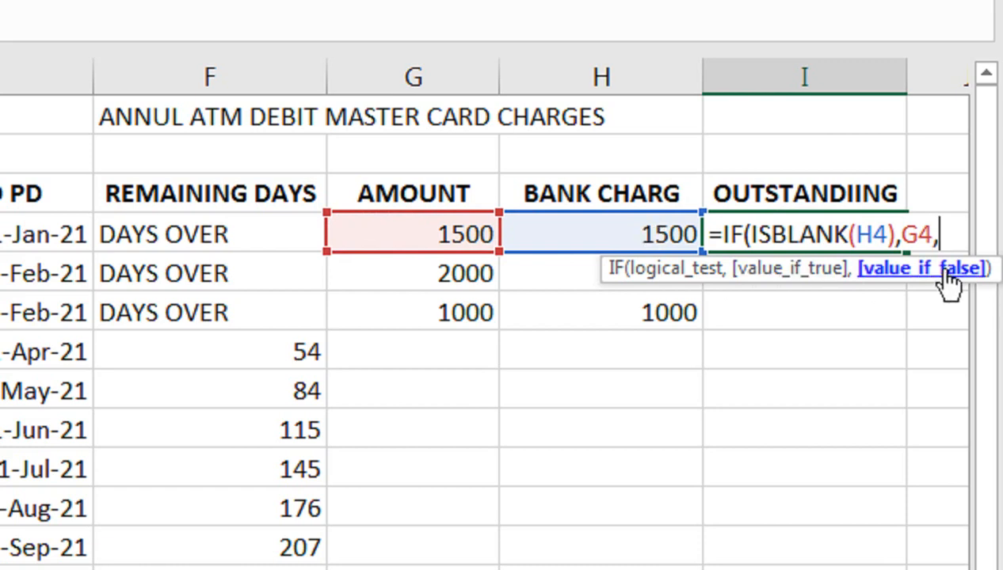
pyautogui.write('"CL')
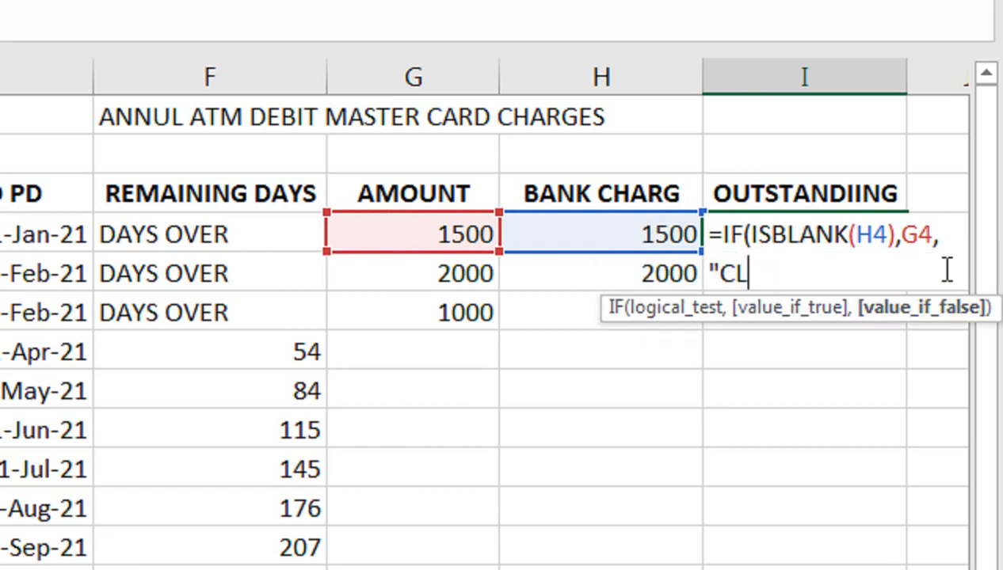
pyautogui.write('EAR')
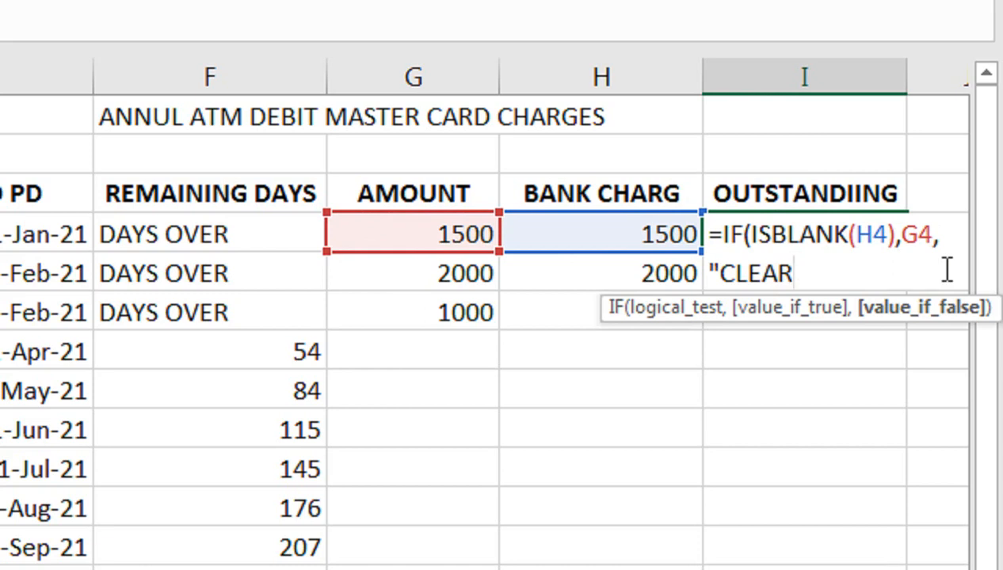
pyautogui.write('")')
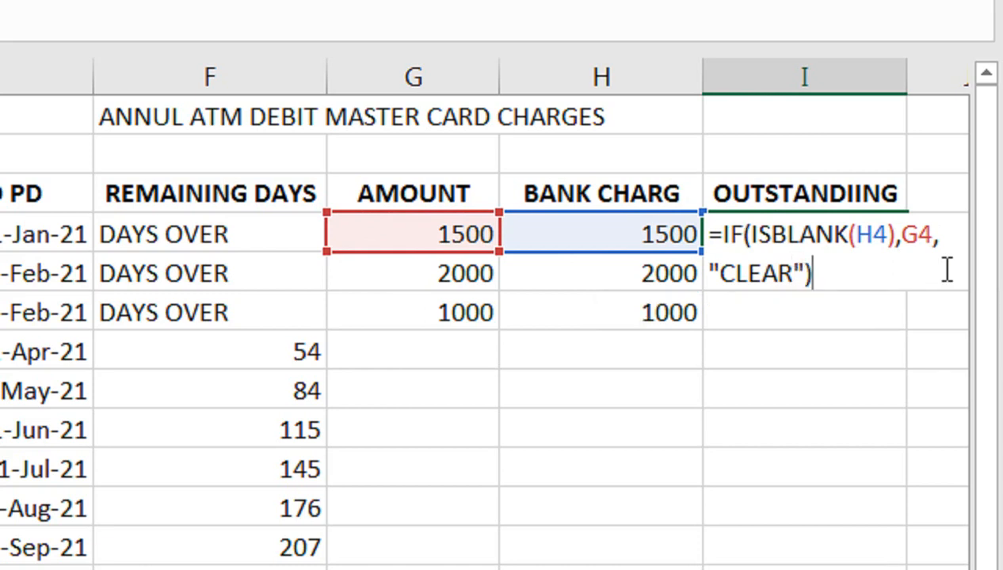
pyautogui.press('Return')
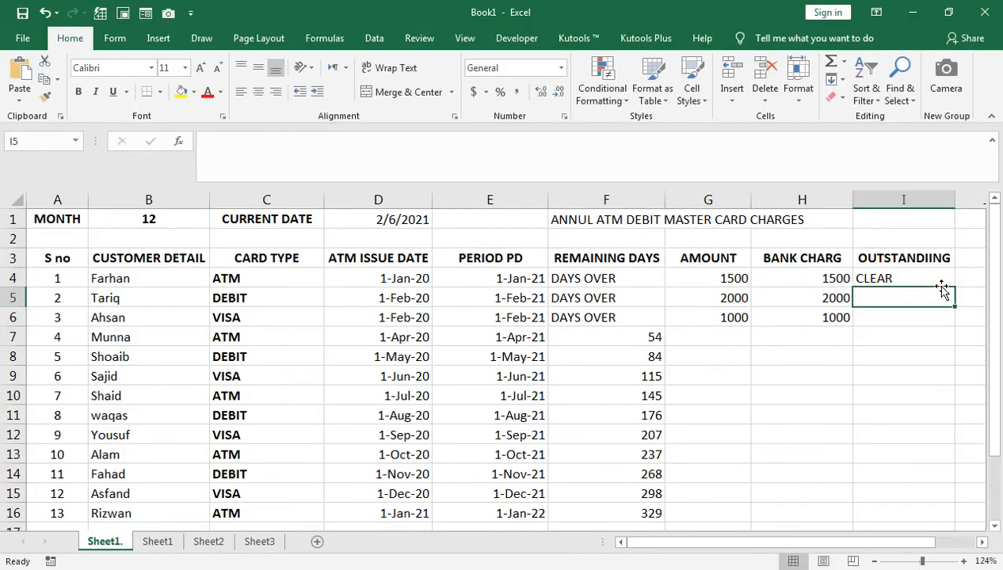
pyautogui.click(942, 282)
pyautogui.moveTo(954, 288); pyautogui.dragTo(916, 524)
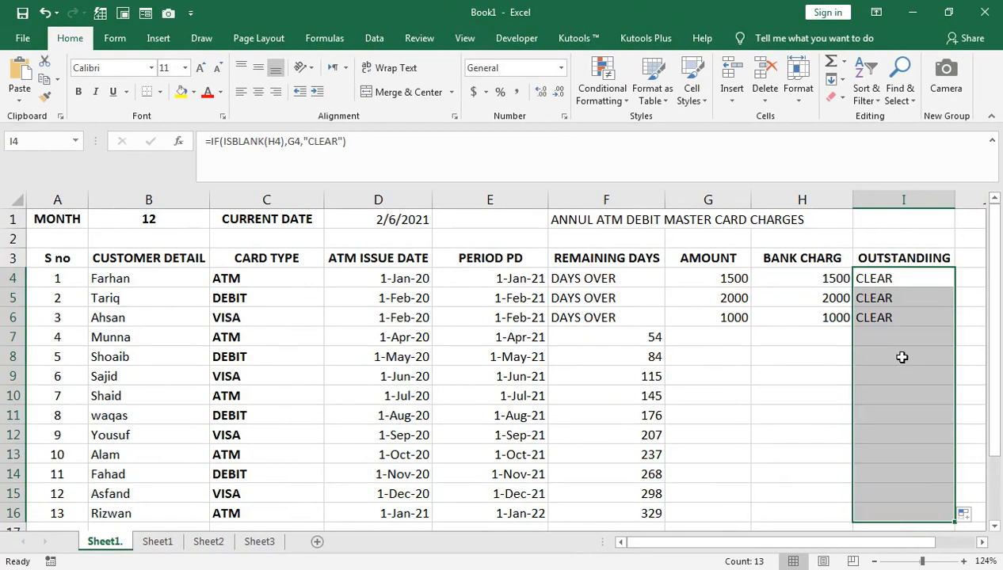
# Clear the bank charges in H4:H6 to test the OUTSTANDIING formulas.
pyautogui.click(820, 282)
pyautogui.hotkey('shift', 'Down')
pyautogui.hotkey('shift', 'Down')
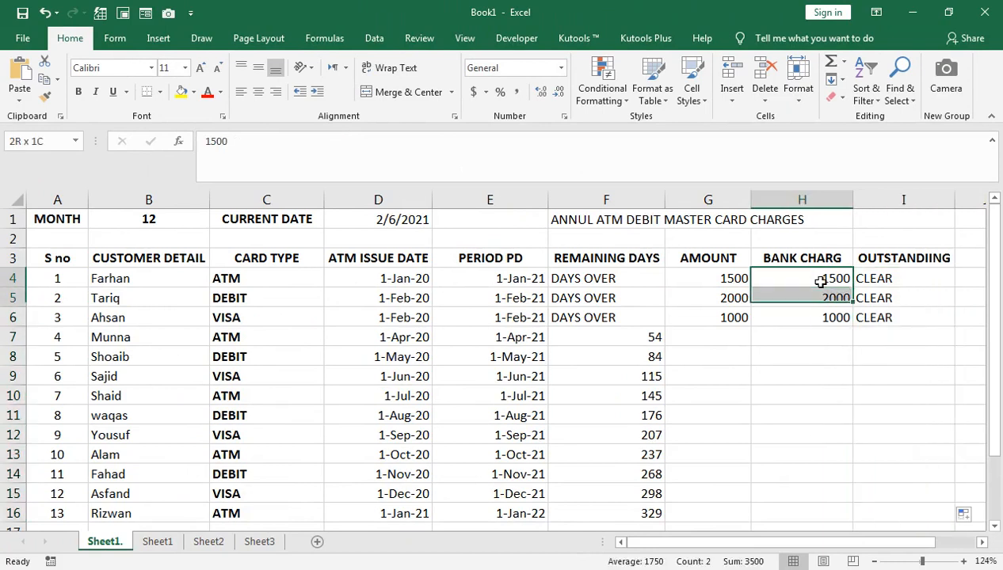
pyautogui.press('Delete')
pyautogui.press('Up')
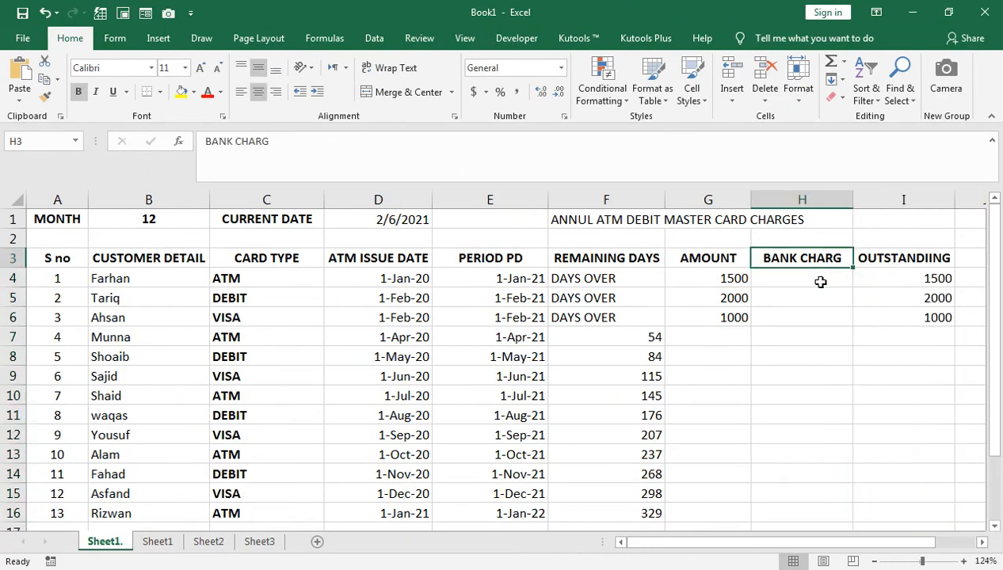
# Re-enter the bank charges 1500, 2000 and 1000 in H4, H5 and H6.
pyautogui.press('Right')
pyautogui.press('Down')
pyautogui.press('Left')
pyautogui.write('1500')
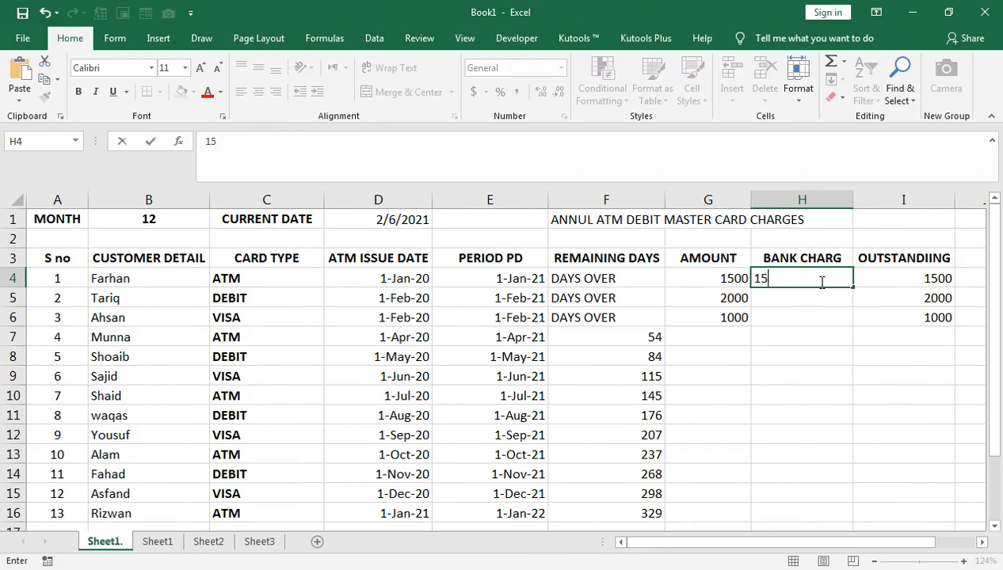
pyautogui.press('Return')
pyautogui.write('2000')
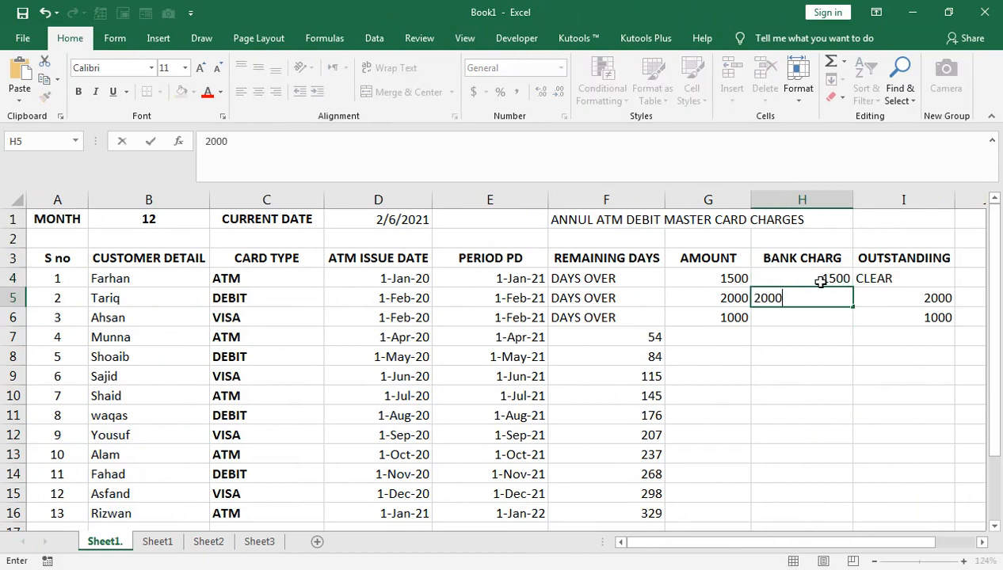
pyautogui.press('Return')
pyautogui.write('1000')
pyautogui.press('Return')
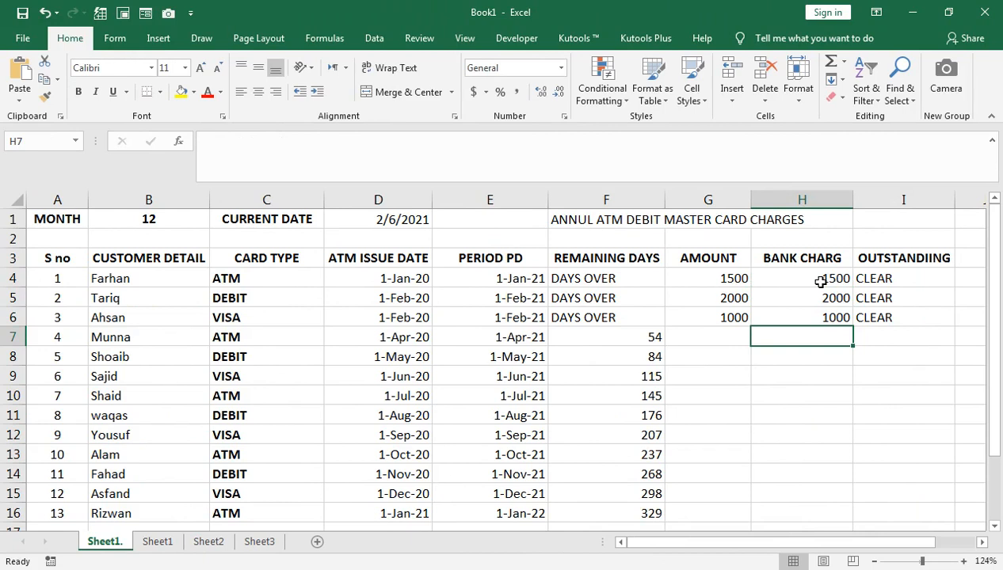
# Fill the table header cells A3:I3 with the standard green color, keeping the font black.
pyautogui.moveTo(899, 261); pyautogui.dragTo(64, 260)
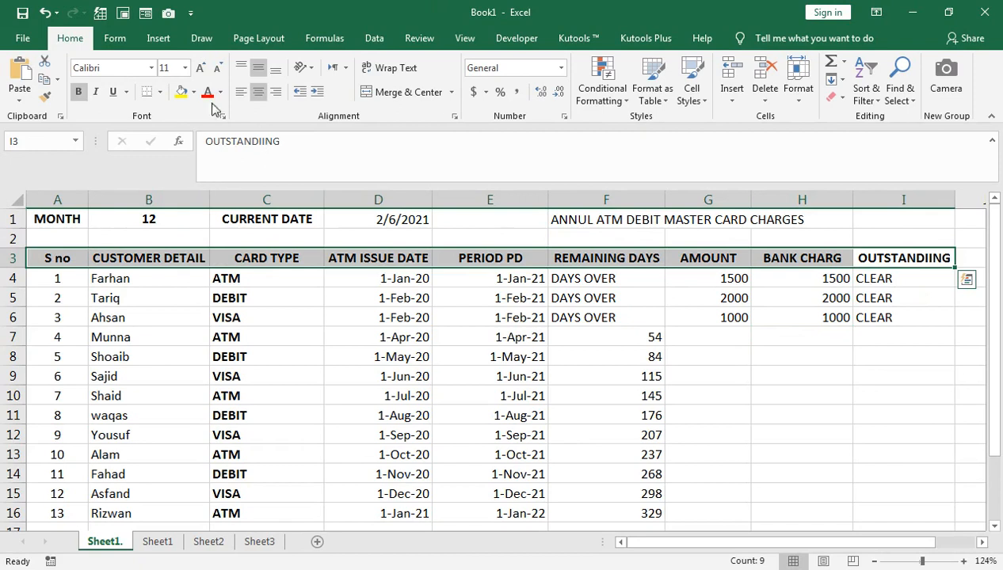
pyautogui.click(207, 93)
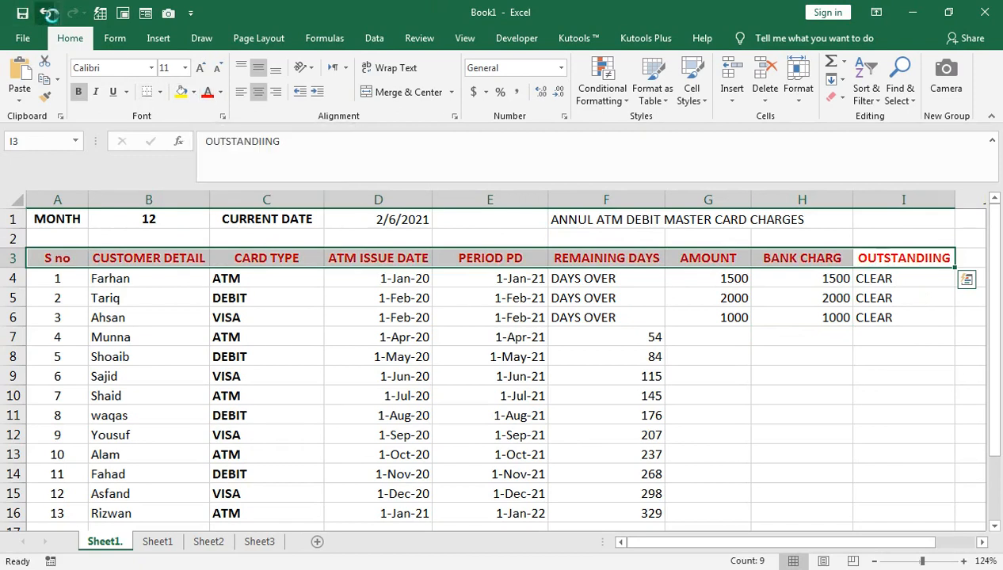
pyautogui.click(51, 16)
pyautogui.click(194, 92)
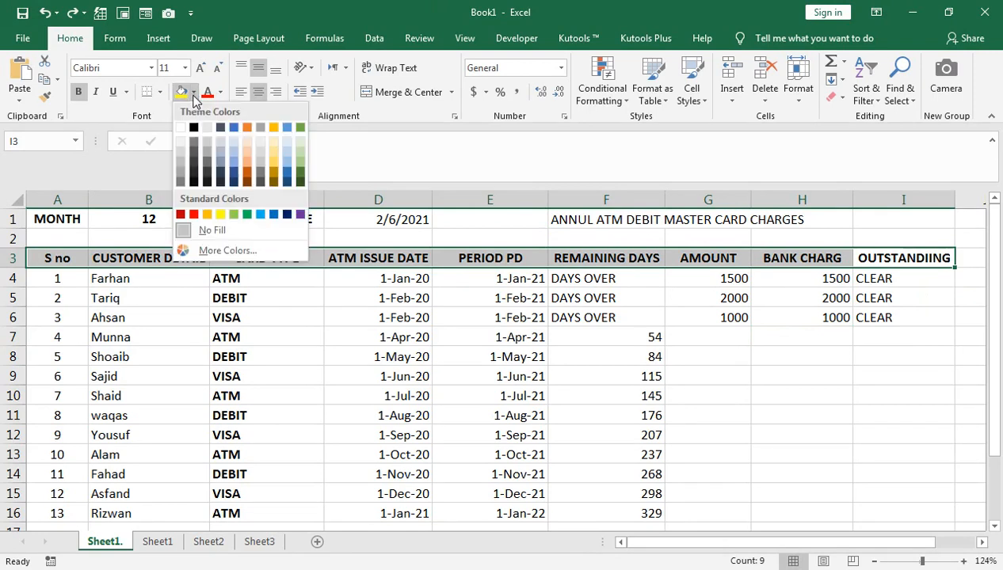
pyautogui.click(247, 214)
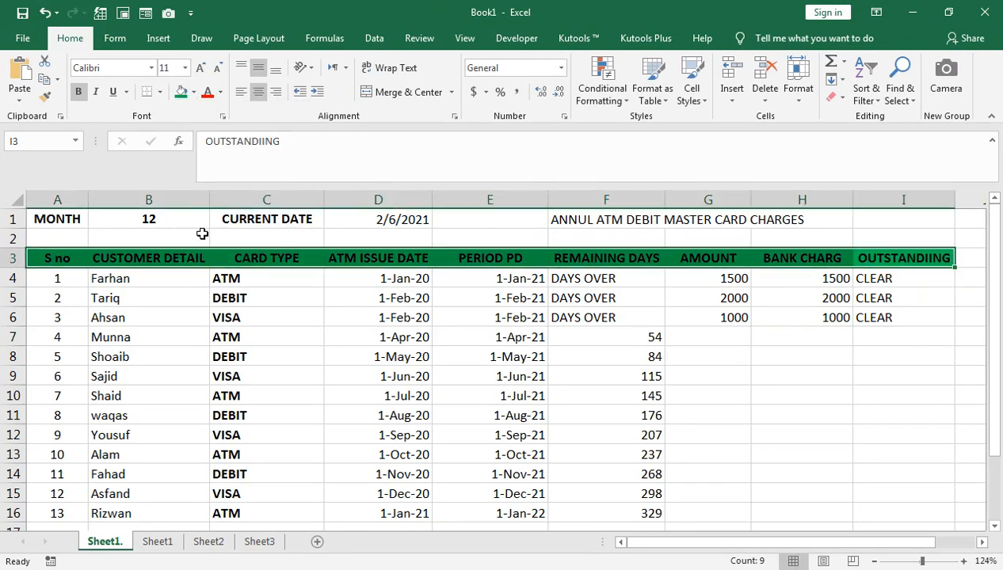
pyautogui.moveTo(79, 212); pyautogui.dragTo(418, 218)
pyautogui.click(609, 216)
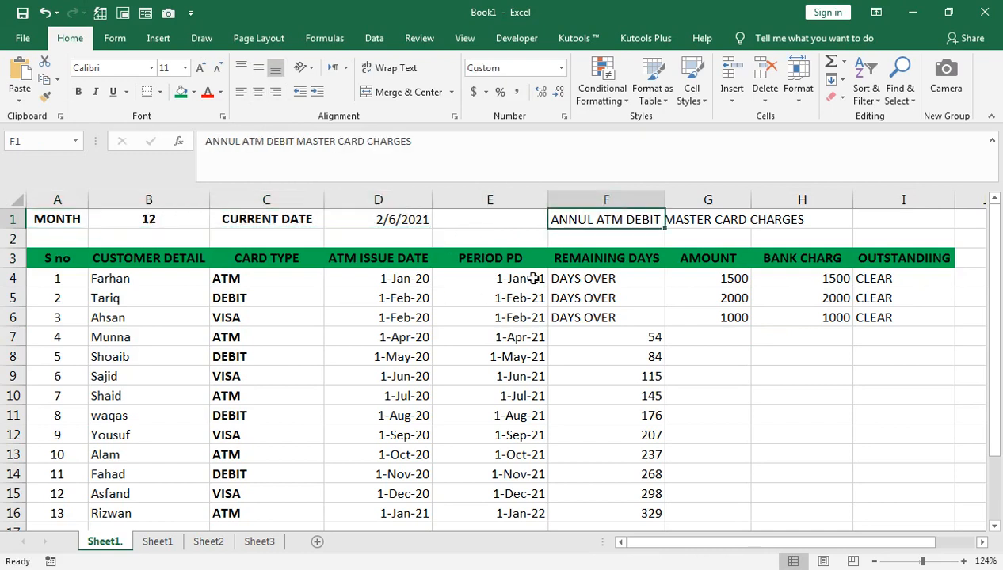
pyautogui.click(641, 303)
# Add an Equal To conditional formatting rule on I4:I16 for CLEAR with Green Fill with Dark Green Text.
pyautogui.moveTo(896, 278); pyautogui.dragTo(887, 515)
pyautogui.click(625, 108)
pyautogui.moveTo(626, 128)
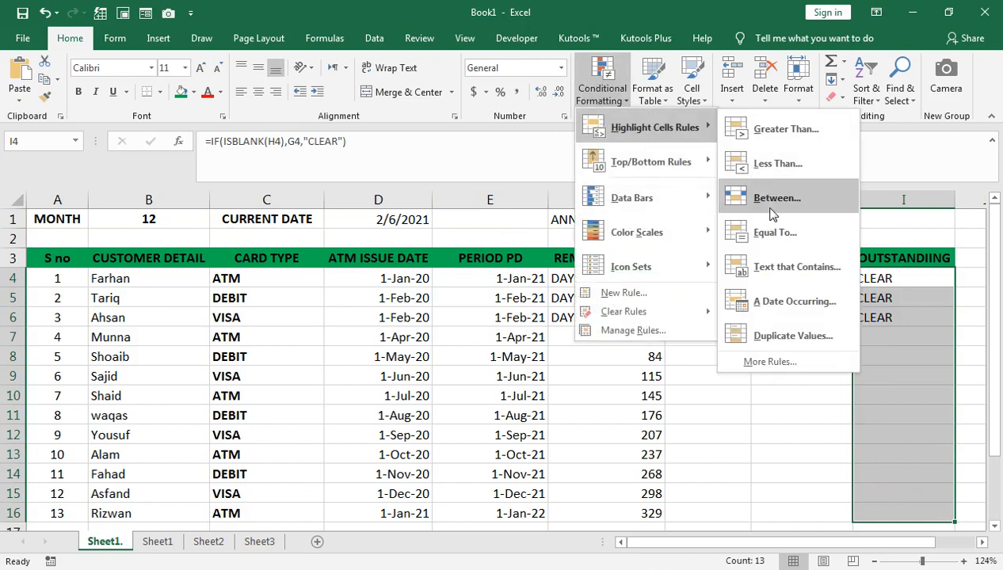
pyautogui.click(760, 242)
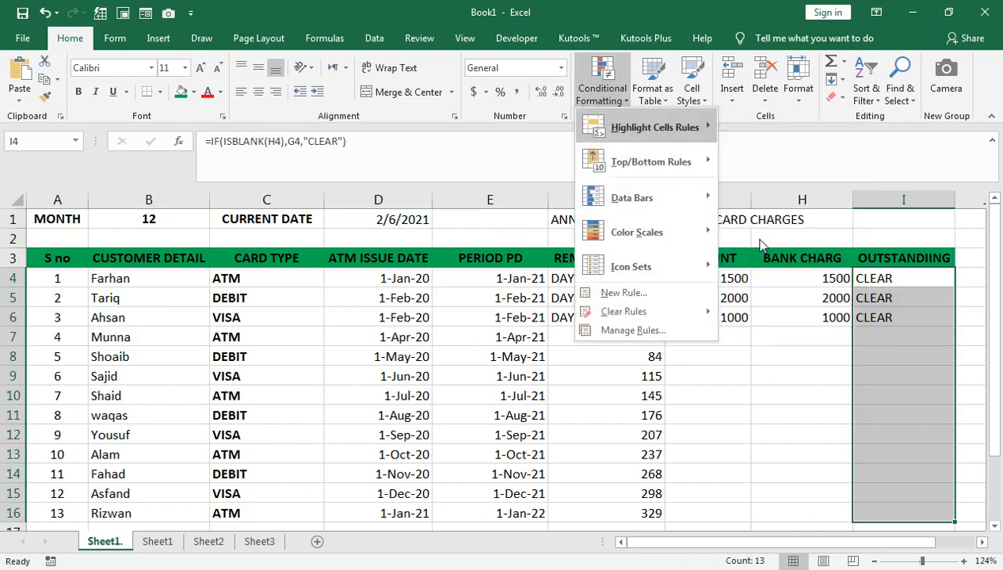
pyautogui.write('CLEAR')
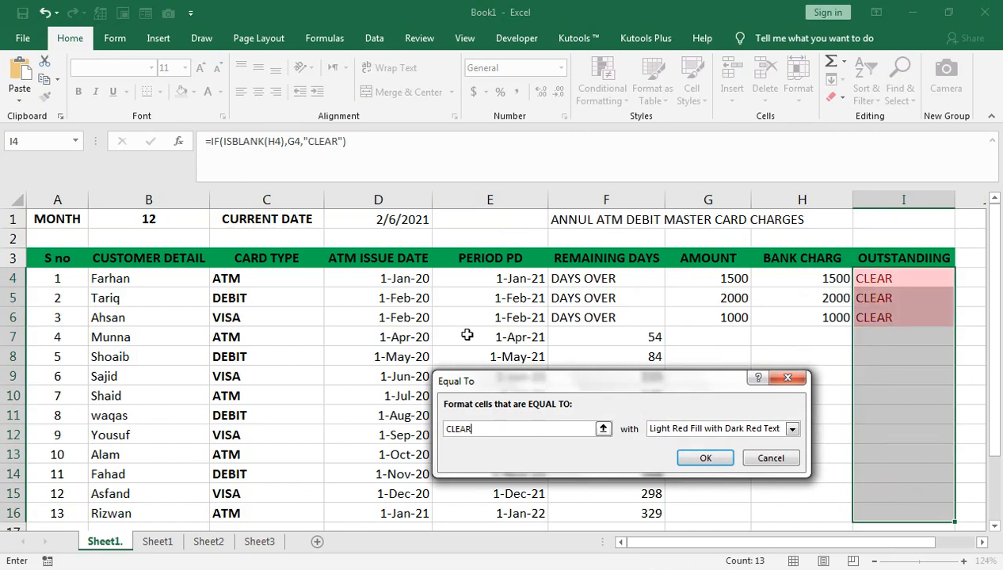
pyautogui.click(790, 429)
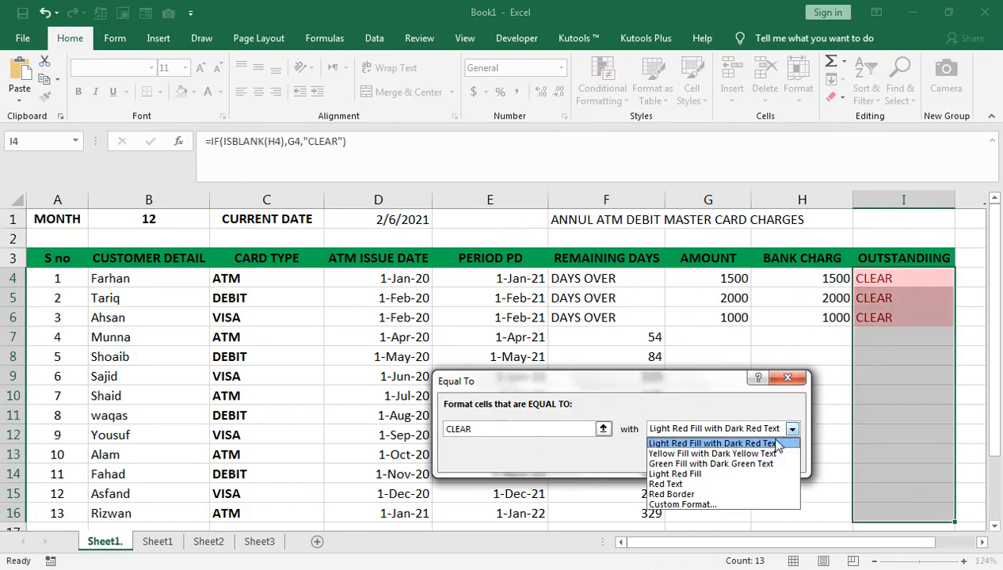
pyautogui.click(764, 451)
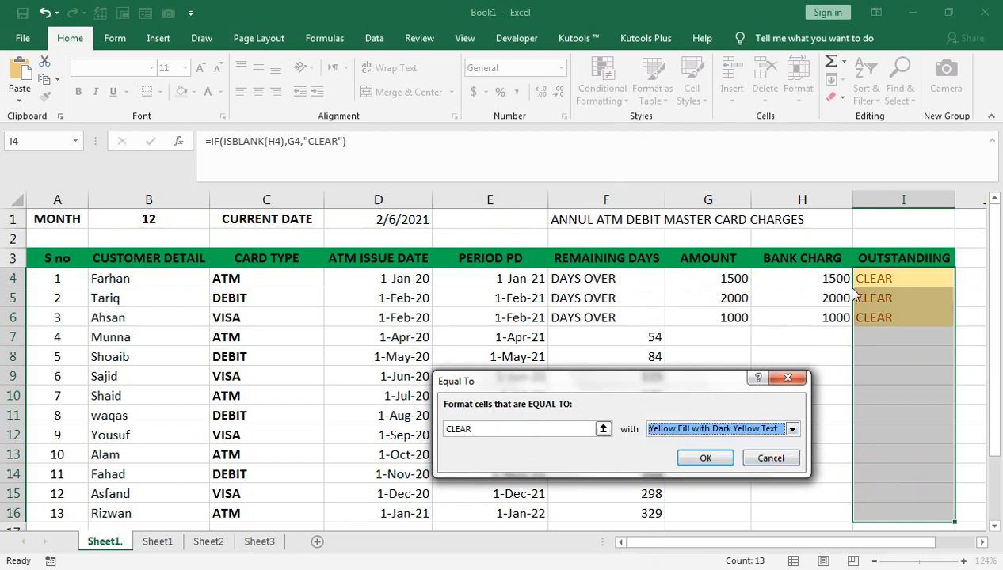
pyautogui.click(791, 430)
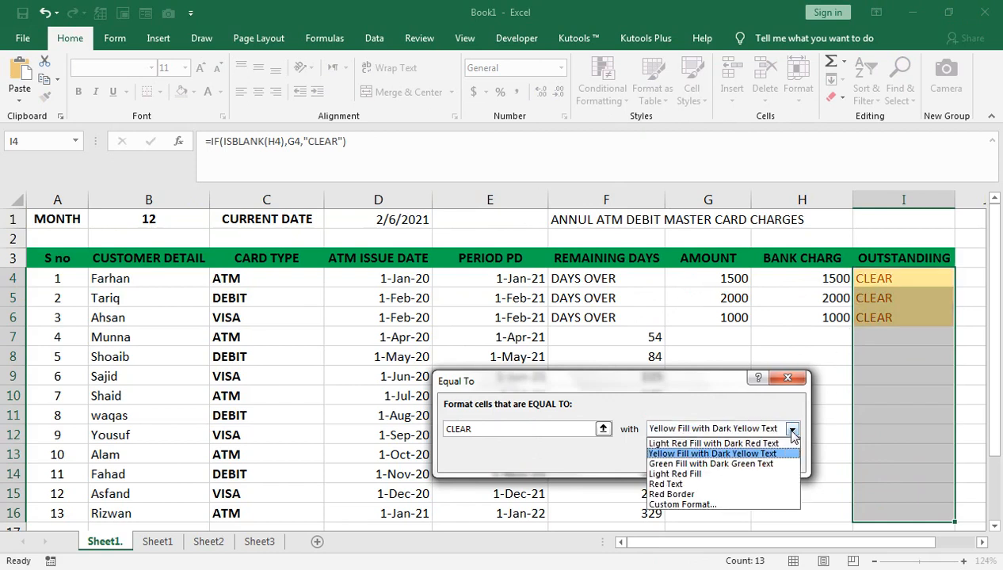
pyautogui.click(735, 464)
pyautogui.click(712, 461)
# Start an Equal To conditional formatting rule on F4:F16 for DAYS OVER and choose a custom format.
pyautogui.moveTo(606, 277); pyautogui.dragTo(609, 519)
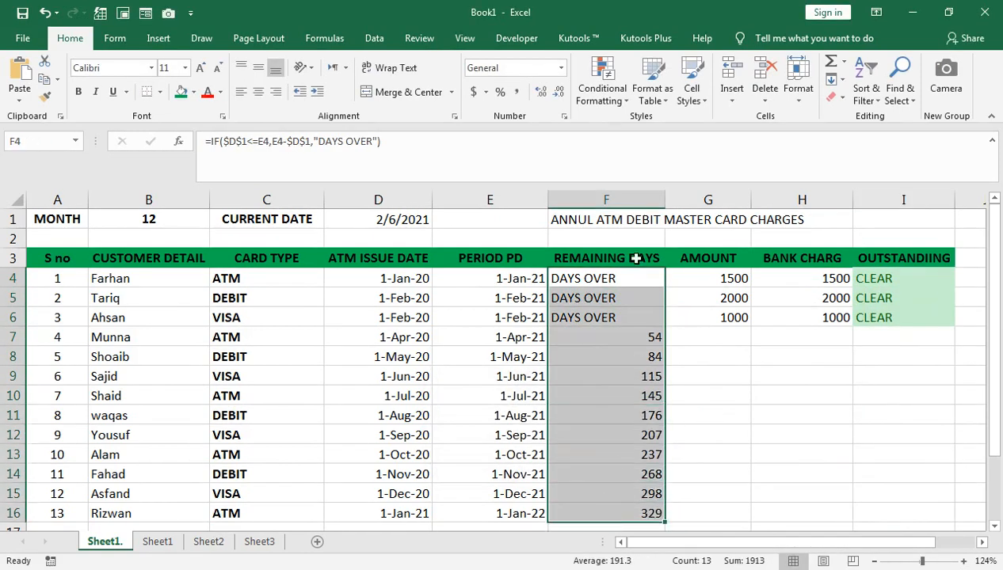
pyautogui.click(602, 89)
pyautogui.moveTo(705, 132)
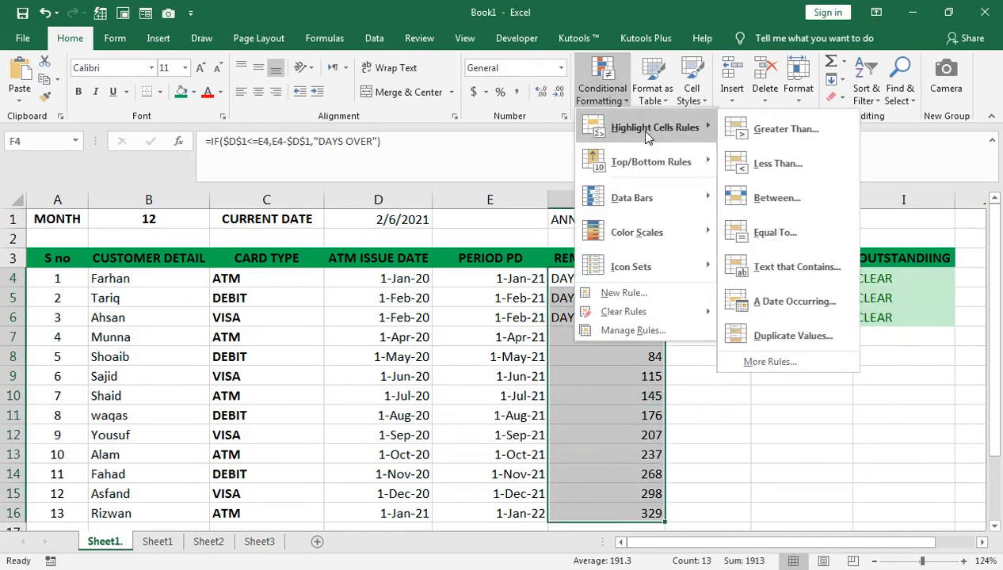
pyautogui.click(774, 232)
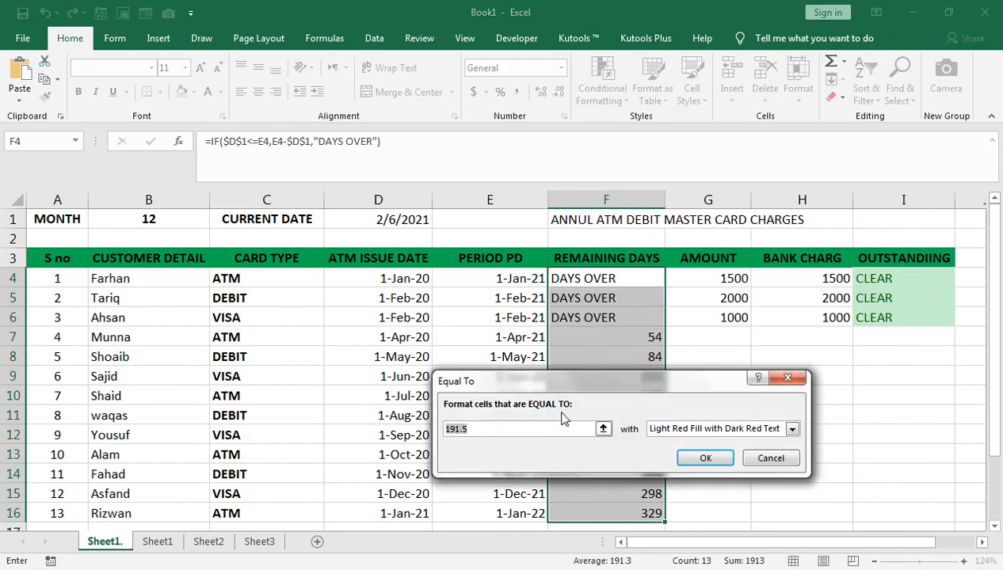
pyautogui.write('DAYS OVER')
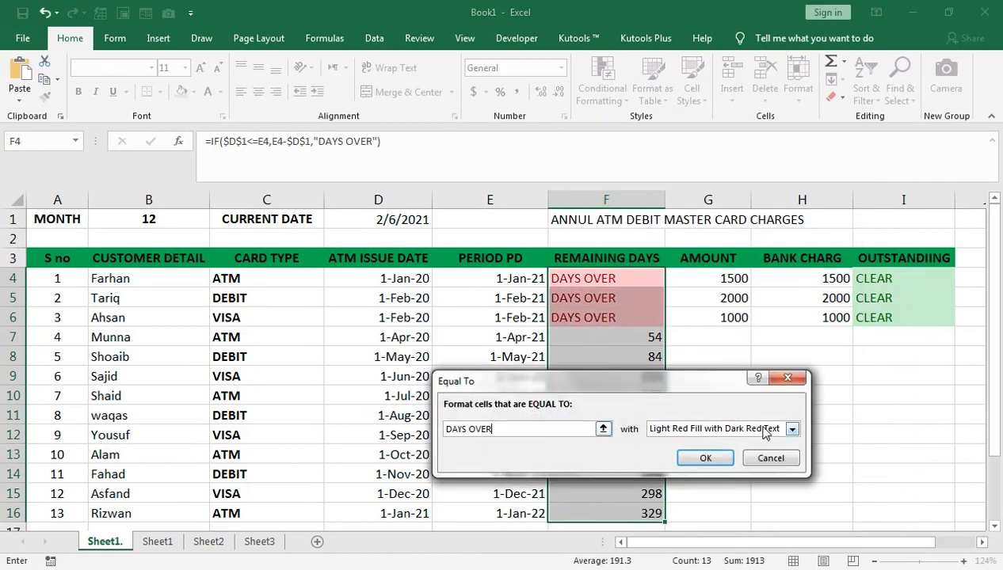
pyautogui.click(791, 429)
pyautogui.click(689, 505)
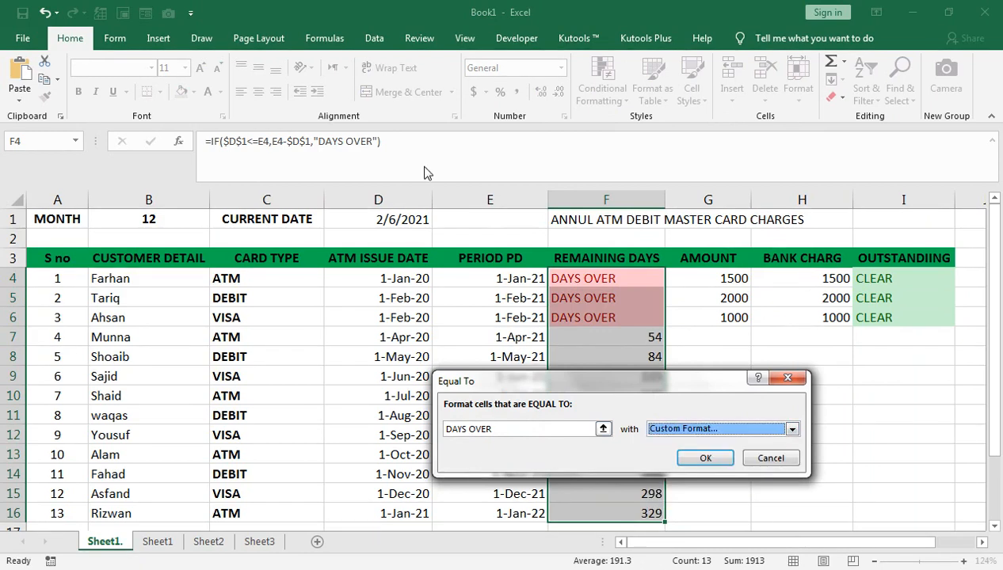
# Give the DAYS OVER rule a red fill with white bold text and apply it.
pyautogui.click(567, 218)
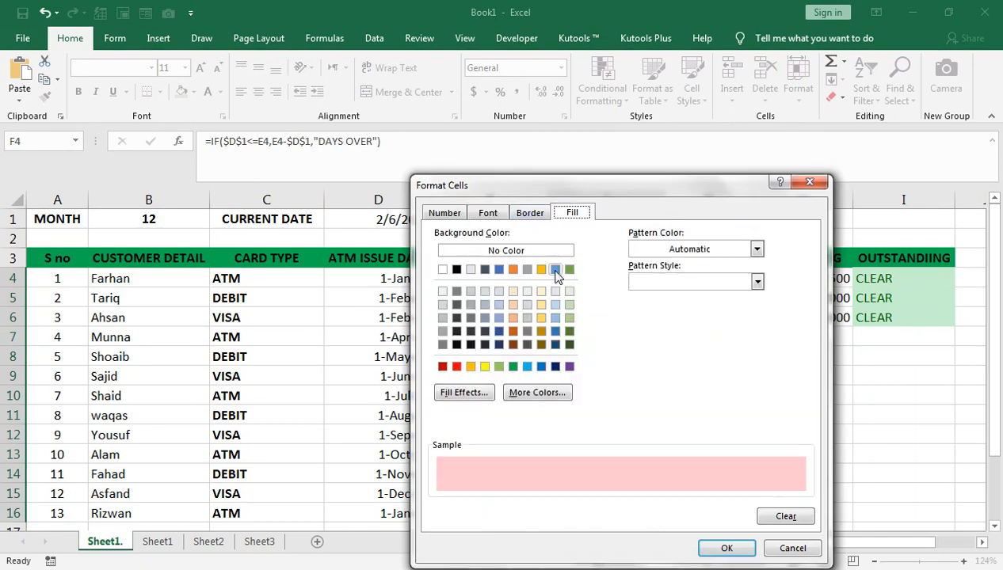
pyautogui.click(456, 367)
pyautogui.click(487, 211)
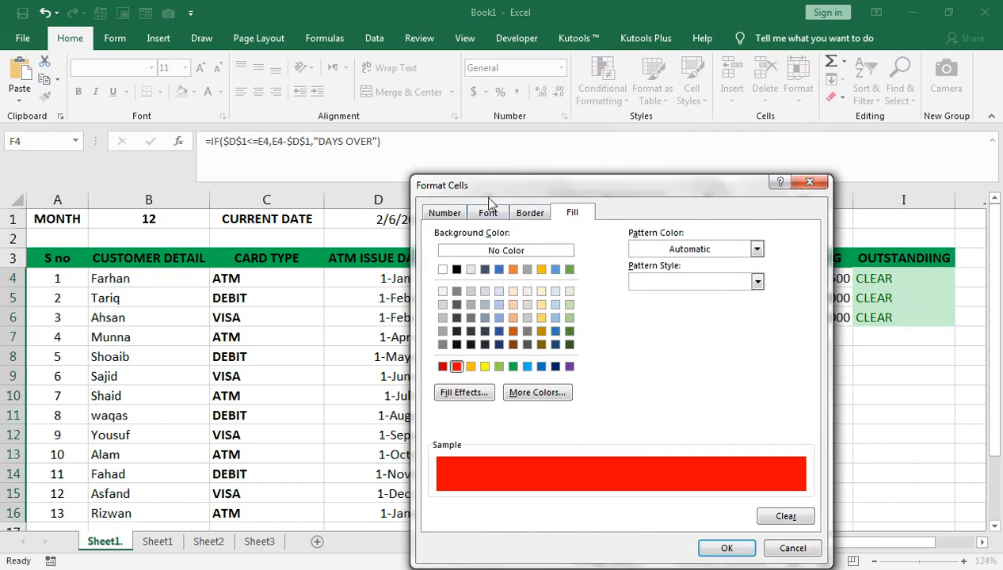
pyautogui.click(670, 344)
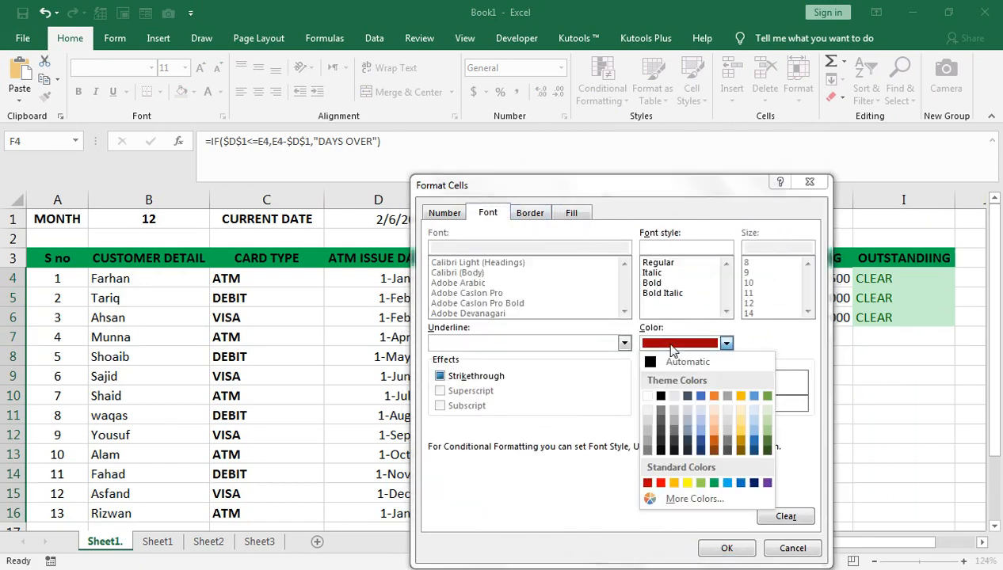
pyautogui.click(647, 395)
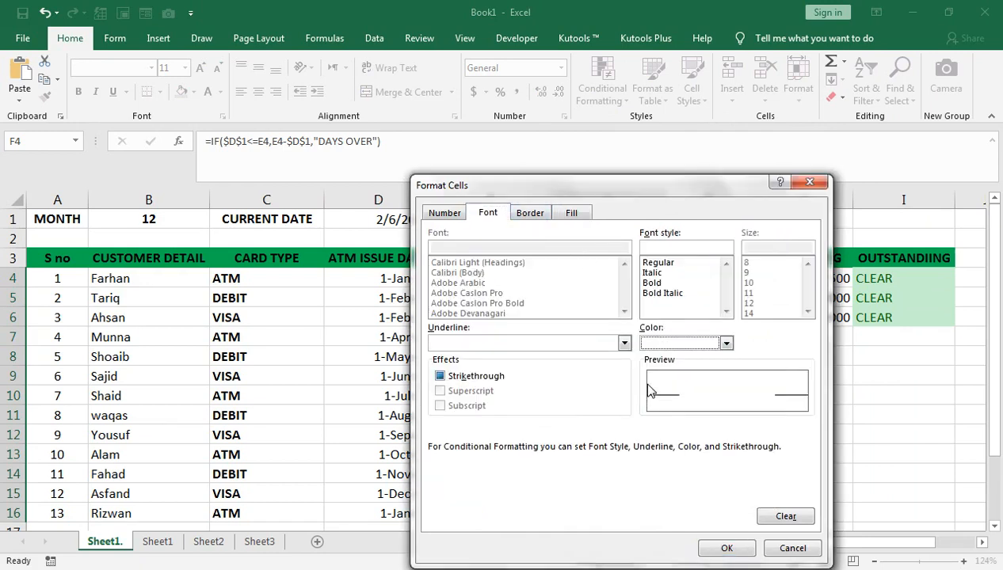
pyautogui.click(653, 283)
pyautogui.click(724, 548)
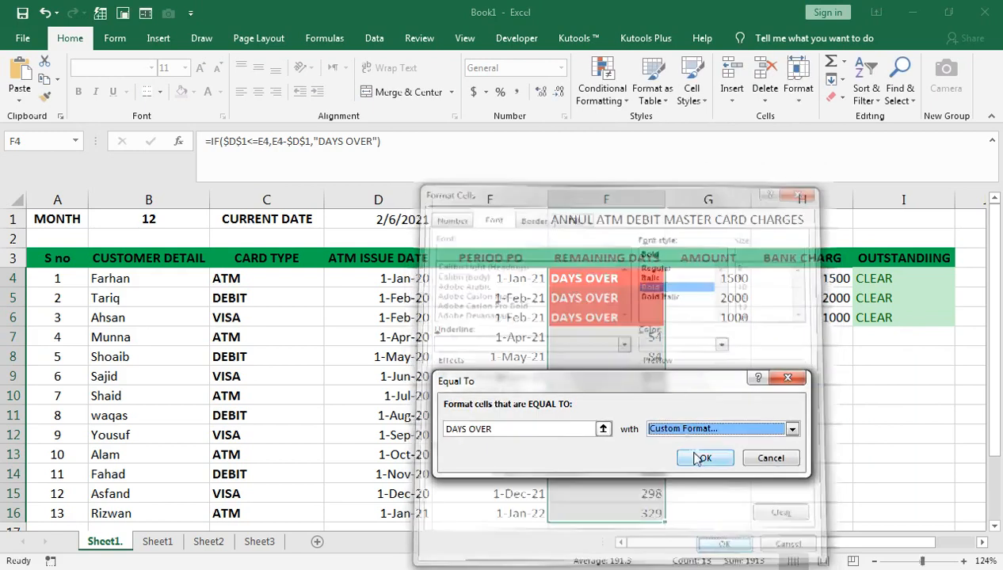
pyautogui.click(701, 459)
pyautogui.click(608, 278)
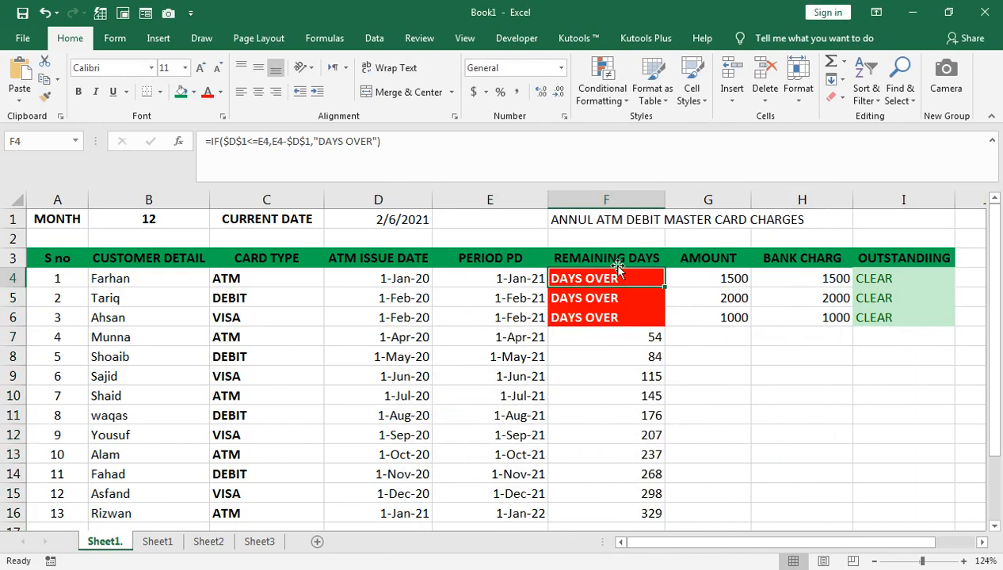
pyautogui.click(347, 303)
# Apply All Borders to the table data in A4:I16.
pyautogui.moveTo(59, 278)
pyautogui.mouseDown()
pyautogui.moveTo(705, 376)
pyautogui.moveTo(841, 443)
pyautogui.moveTo(879, 511)
pyautogui.mouseUp()
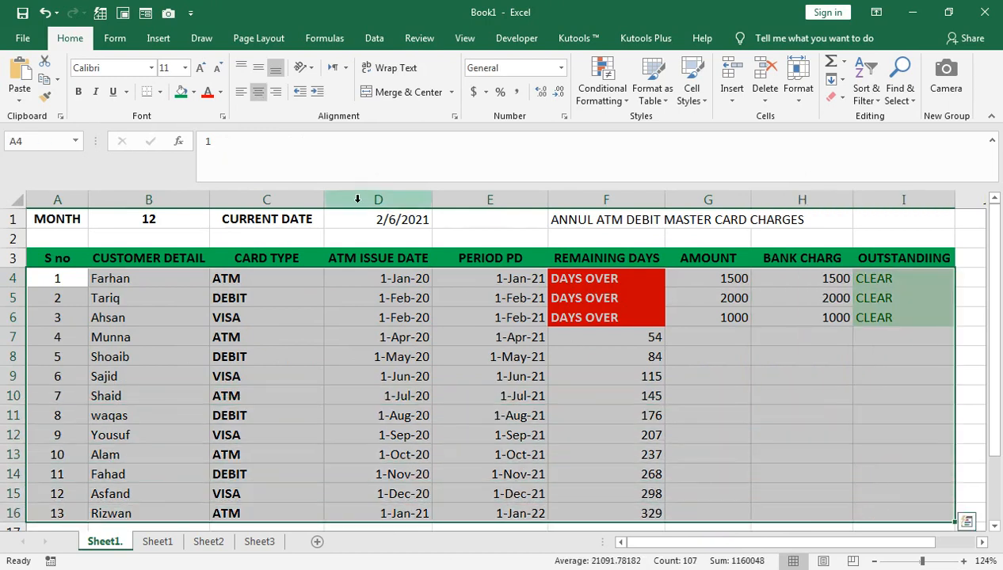
pyautogui.click(159, 92)
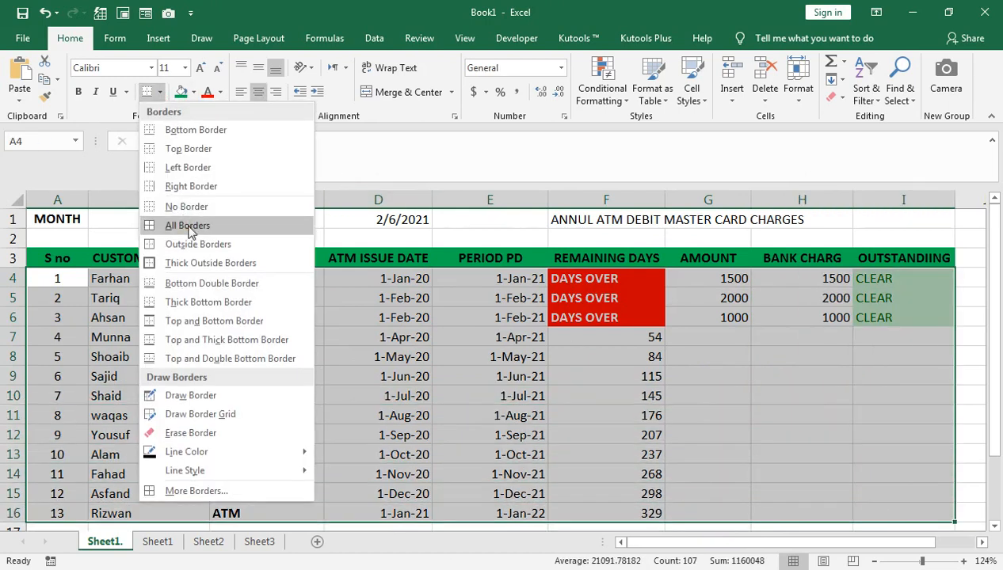
pyautogui.click(188, 225)
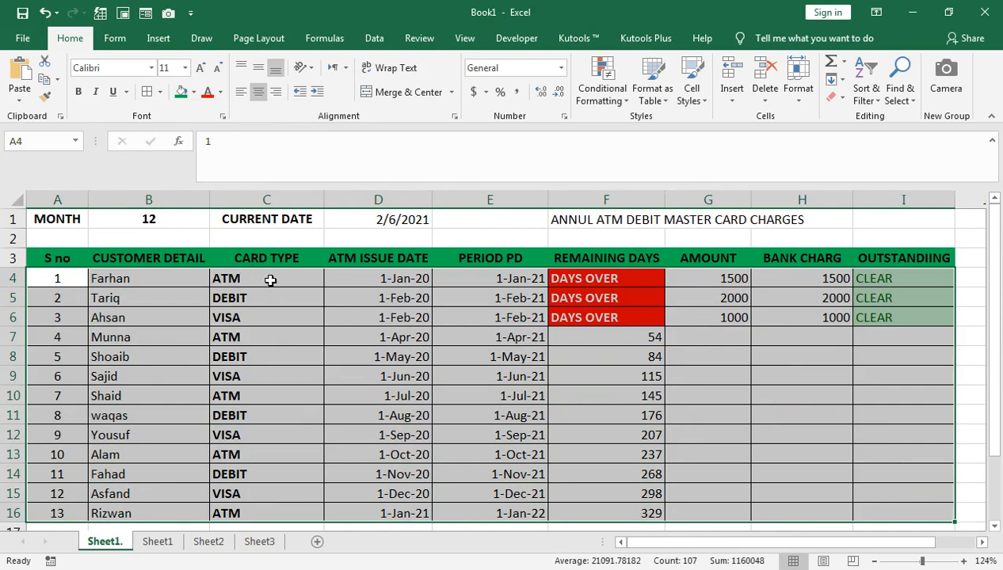
pyautogui.click(270, 280)
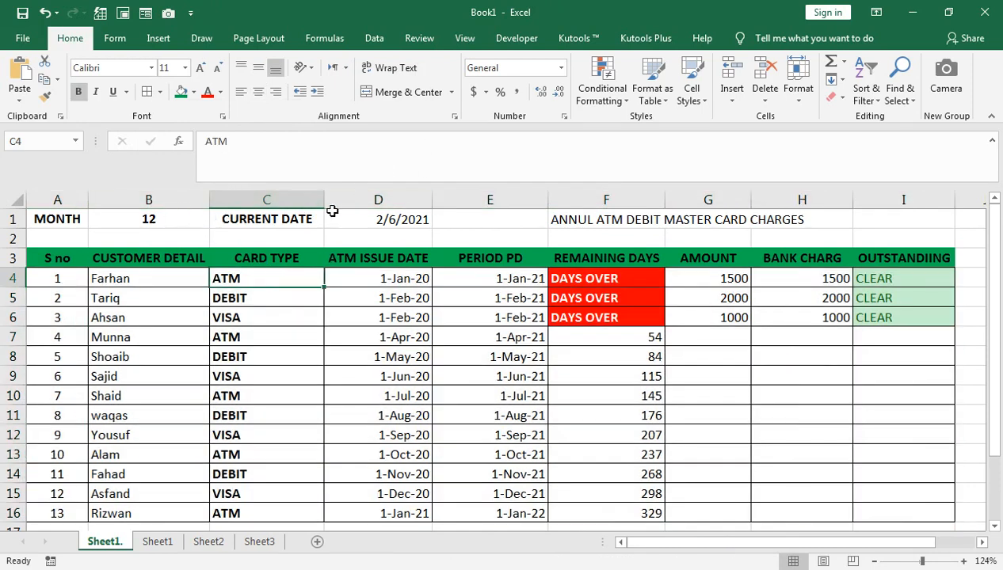
# Move the MONTH and CURRENT DATE cells from A1:D1 down to A2:D2.
pyautogui.click(356, 216)
pyautogui.click(561, 221)
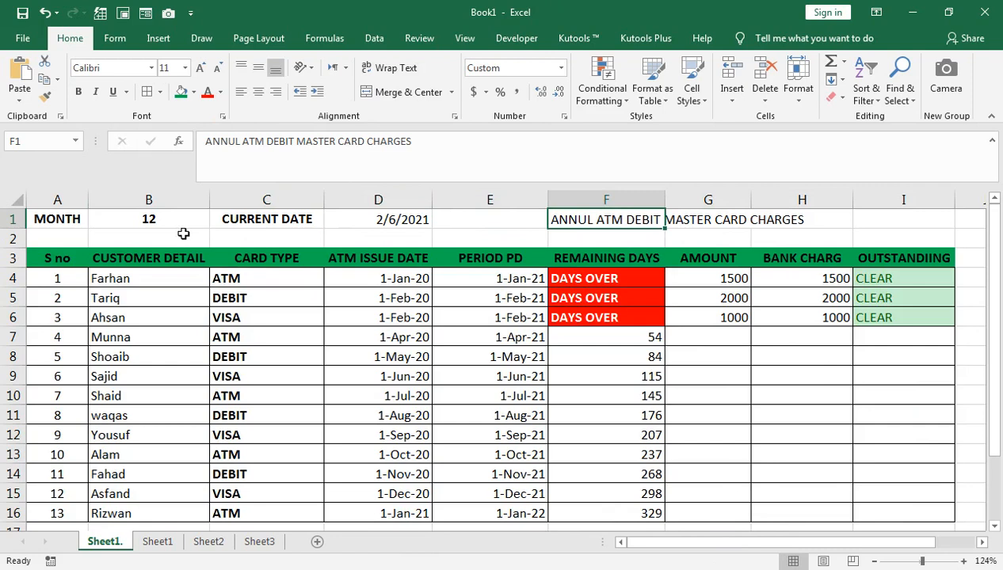
pyautogui.moveTo(68, 219); pyautogui.dragTo(336, 237)
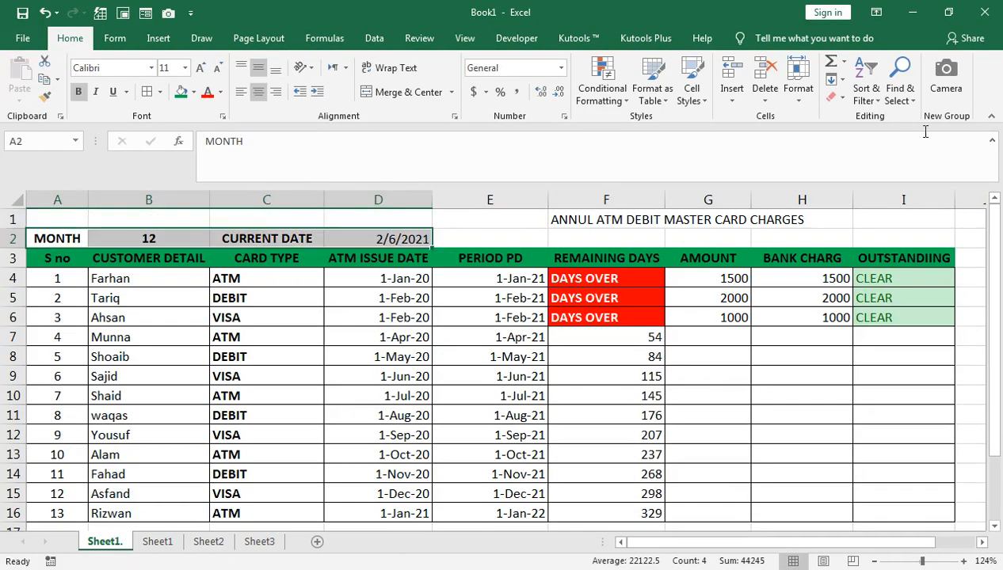
# Collapse the formula bar to one line and increase the height of row 1 to about double.
pyautogui.click(993, 143)
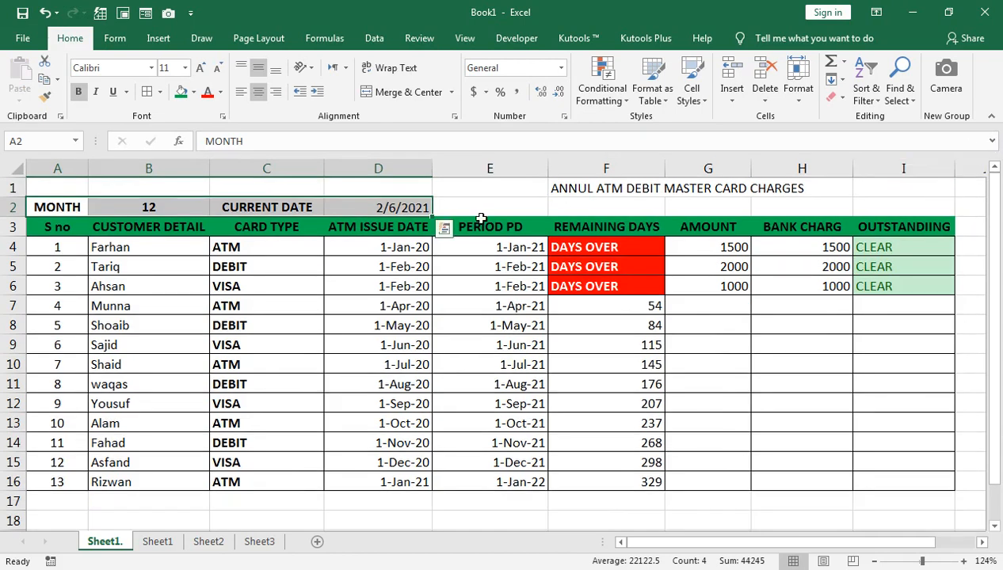
pyautogui.moveTo(24, 196); pyautogui.dragTo(24, 218)
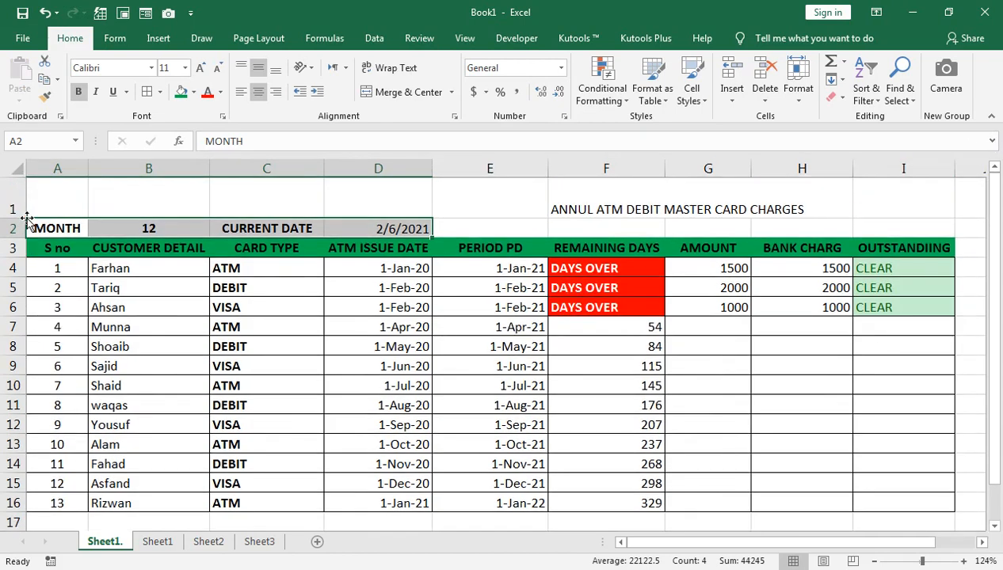
# Merge A1:I1 for the title ANNUL ATM DEBIT MASTER CARD CHARGES and centre it horizontally and vertically.
pyautogui.click(536, 191)
pyautogui.moveTo(67, 185)
pyautogui.mouseDown()
pyautogui.moveTo(331, 174)
pyautogui.moveTo(911, 190)
pyautogui.mouseUp()
pyautogui.click(393, 94)
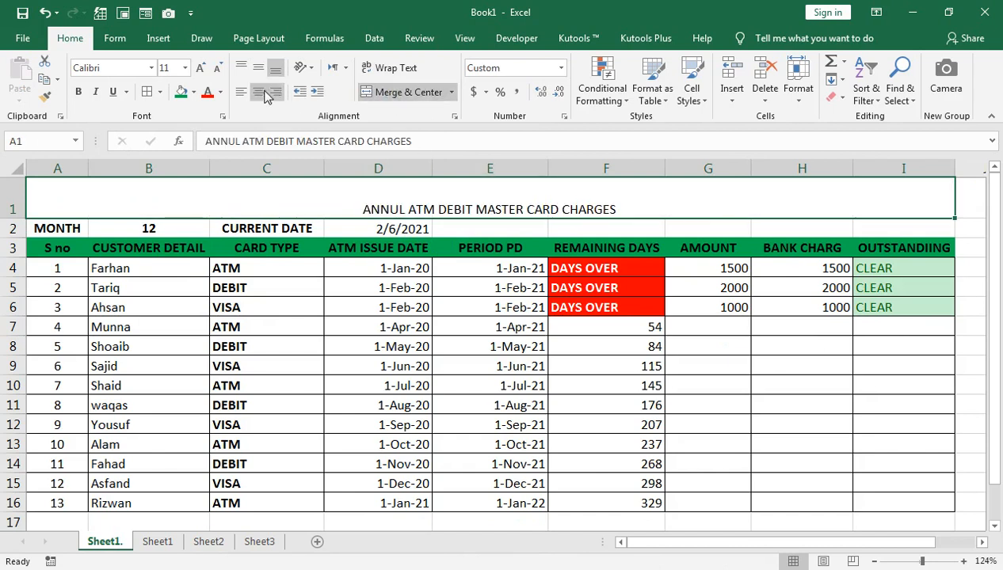
pyautogui.click(261, 93)
pyautogui.click(262, 92)
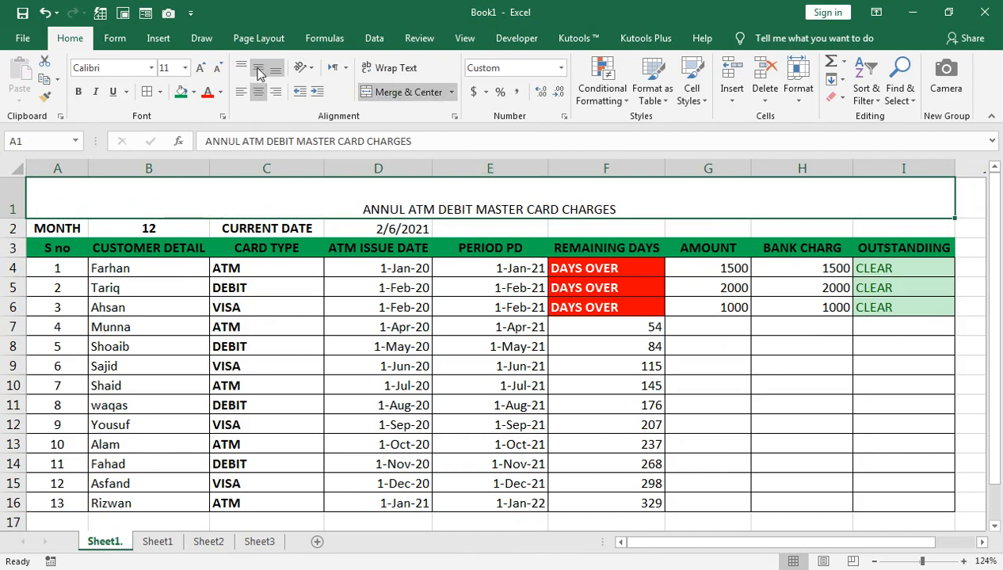
pyautogui.click(259, 69)
# Enlarge the merged title text in row 1 to font size 26 and make it bold.
pyautogui.click(200, 70)
pyautogui.click(200, 69)
pyautogui.click(201, 69)
pyautogui.click(200, 70)
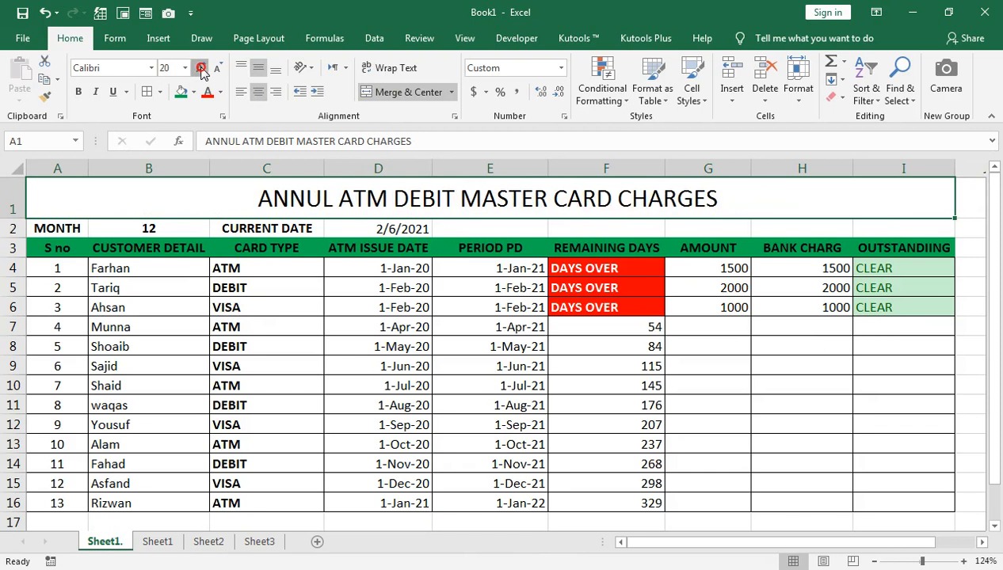
pyautogui.click(201, 70)
pyautogui.click(201, 71)
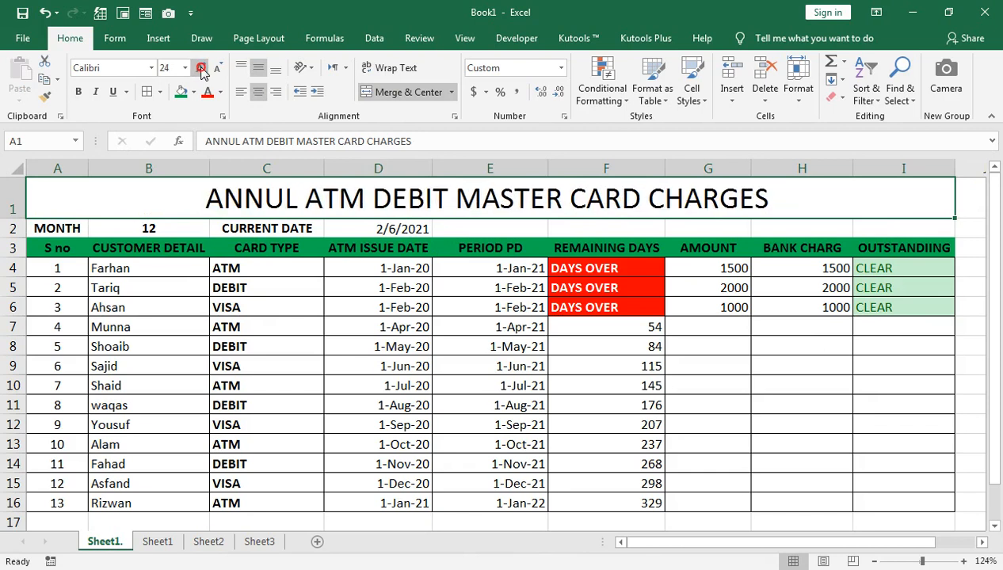
pyautogui.click(201, 70)
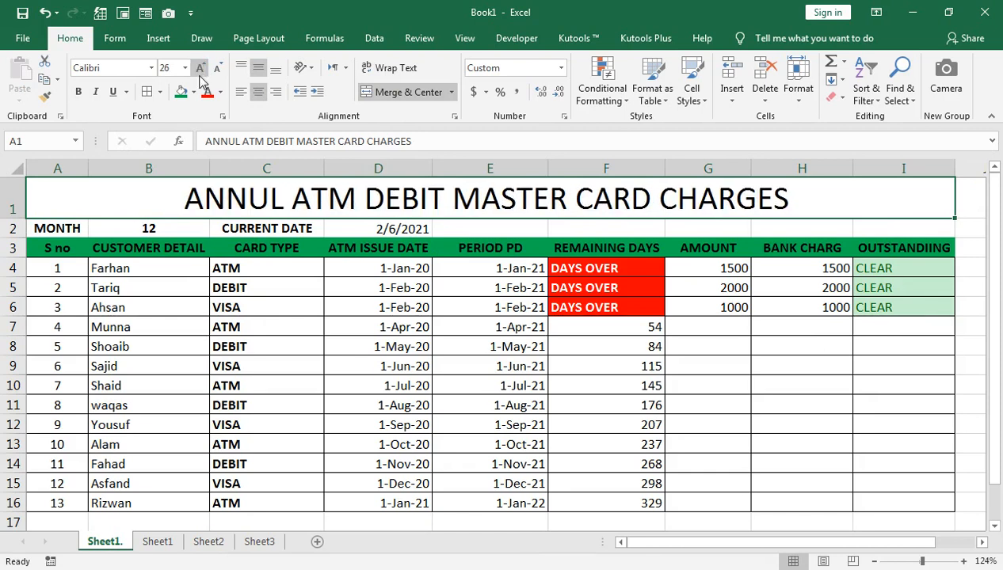
pyautogui.click(78, 91)
# Give the title cell a dark blue fill and white font colour.
pyautogui.click(194, 91)
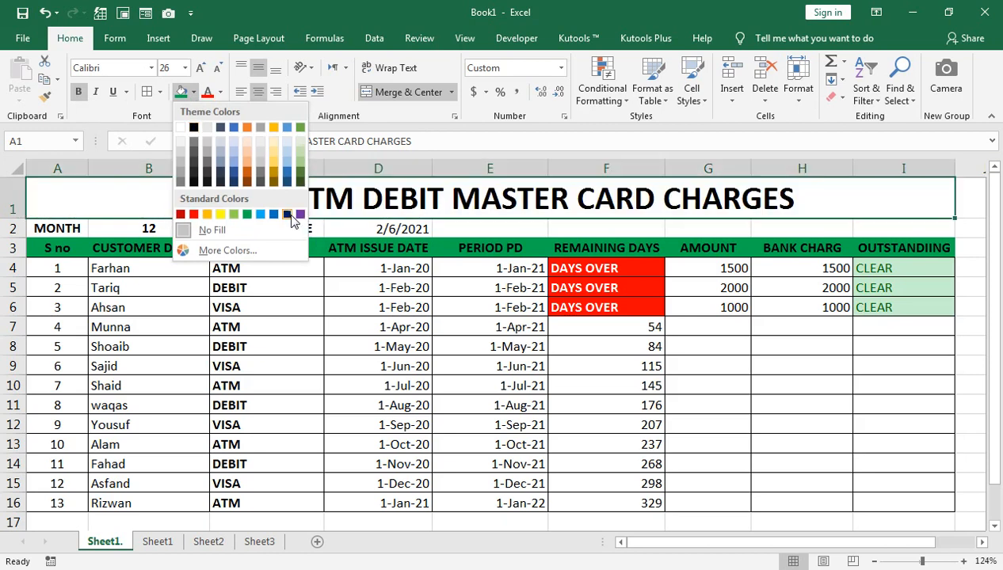
pyautogui.click(301, 215)
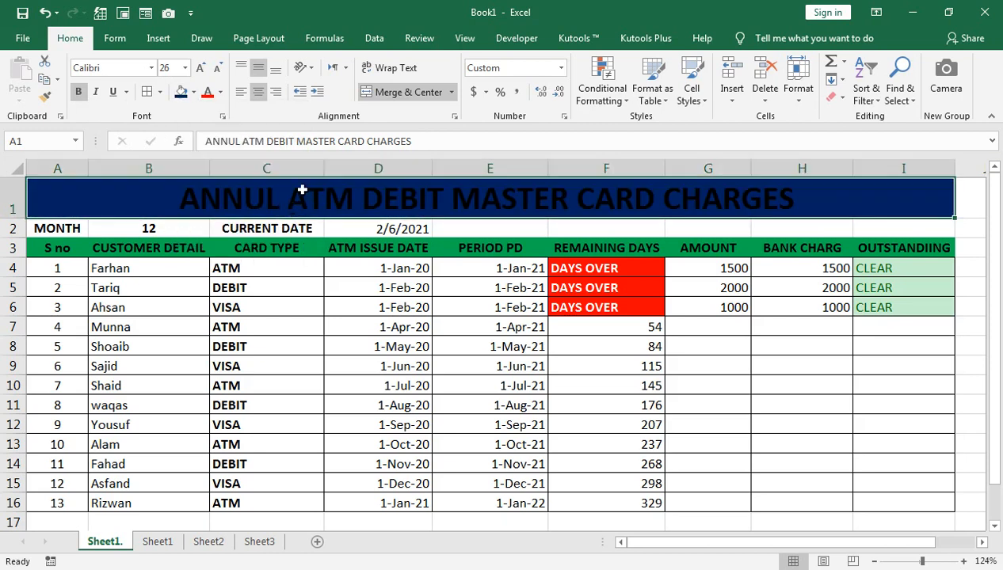
pyautogui.click(220, 91)
pyautogui.click(206, 149)
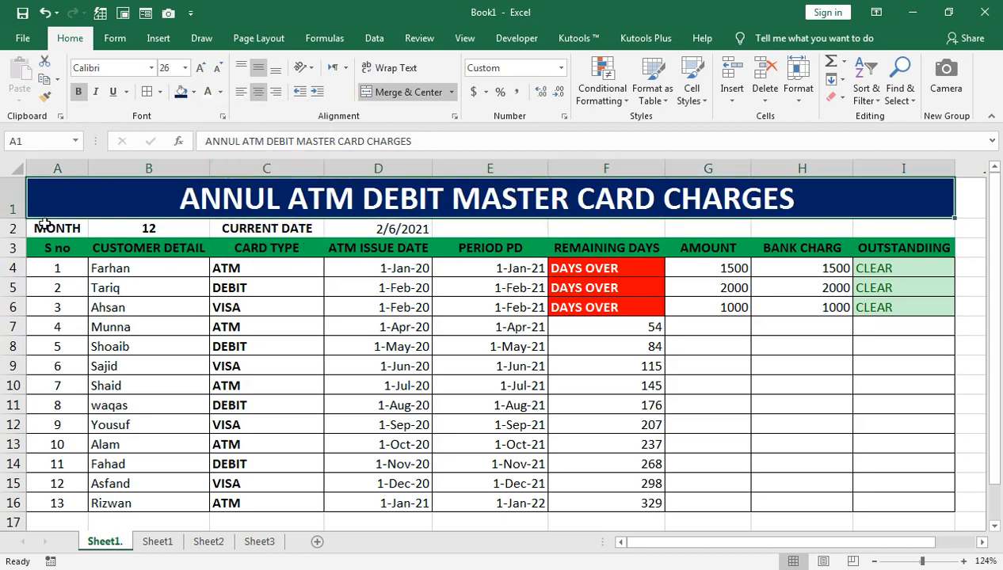
# Make row 1 slightly taller and increase the title's font size to 36.
pyautogui.moveTo(19, 216); pyautogui.dragTo(19, 227)
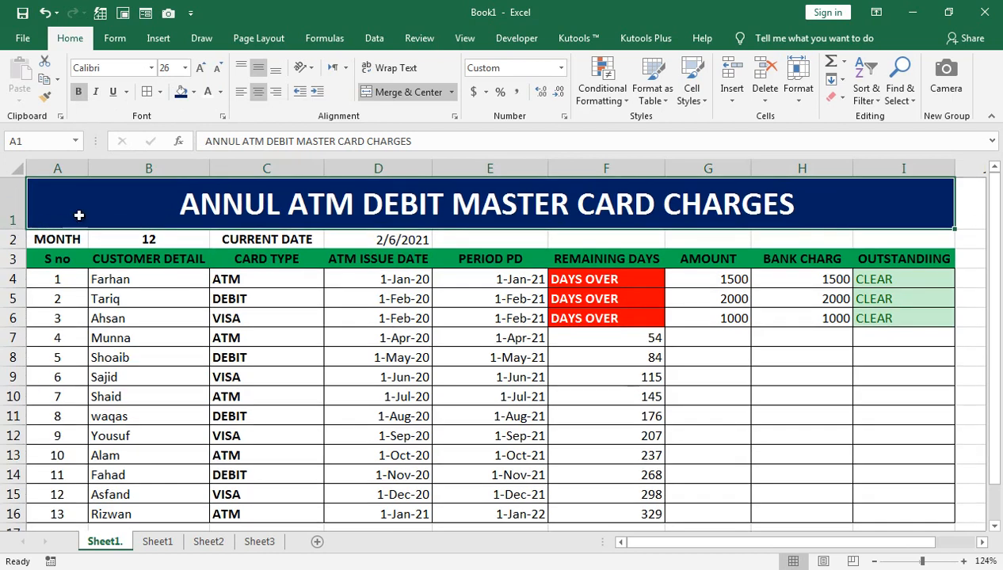
pyautogui.click(200, 68)
pyautogui.click(199, 68)
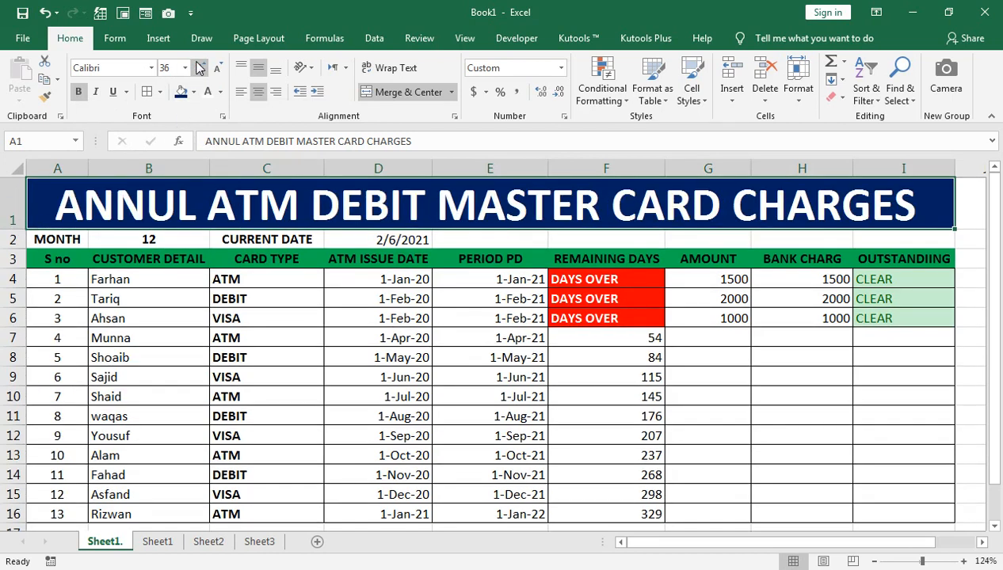
pyautogui.click(256, 274)
pyautogui.click(67, 239)
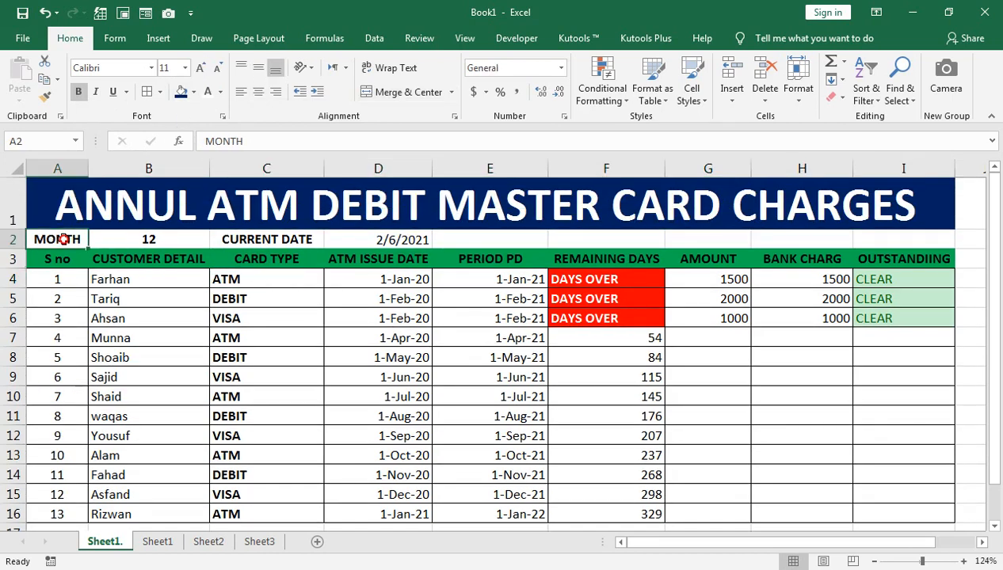
pyautogui.click(233, 240)
pyautogui.click(643, 314)
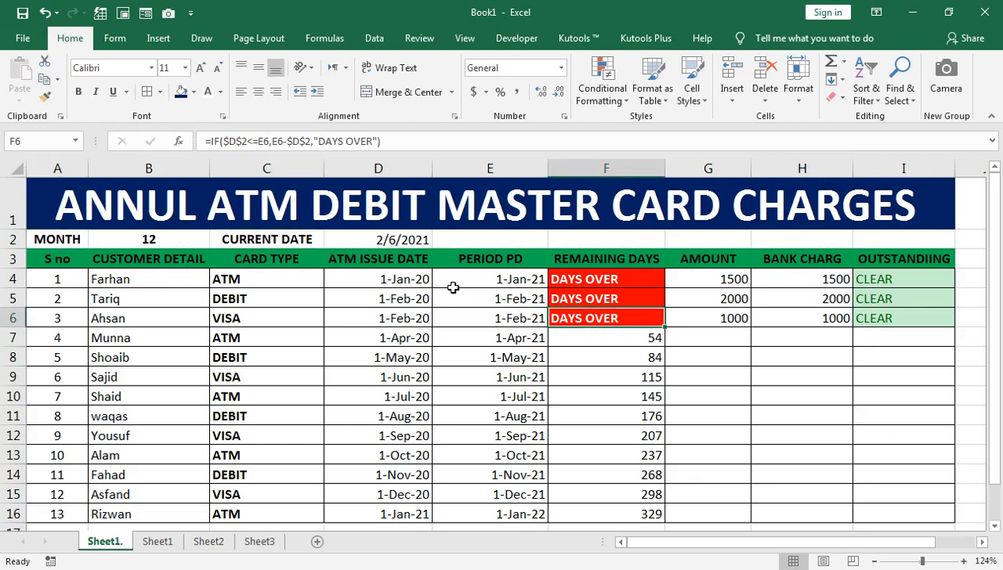